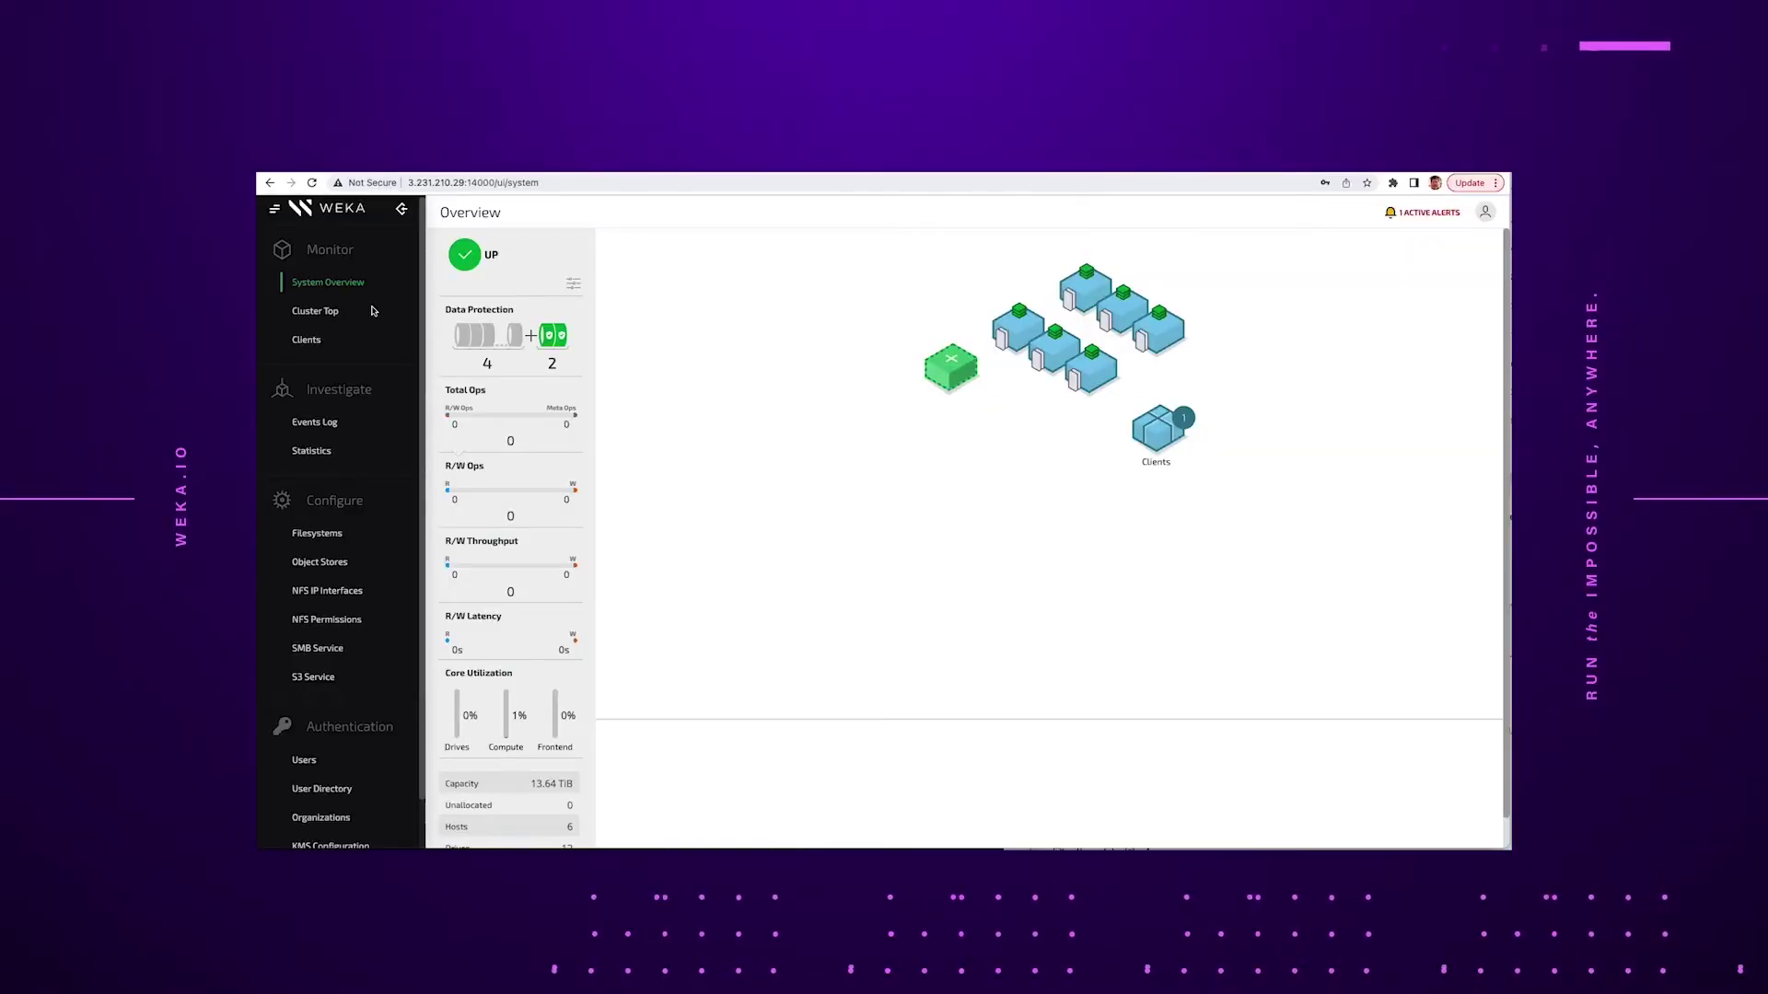
Check the google-storage object store details, then expand the default filesystem to see google-storage attached
left_click(565, 288)
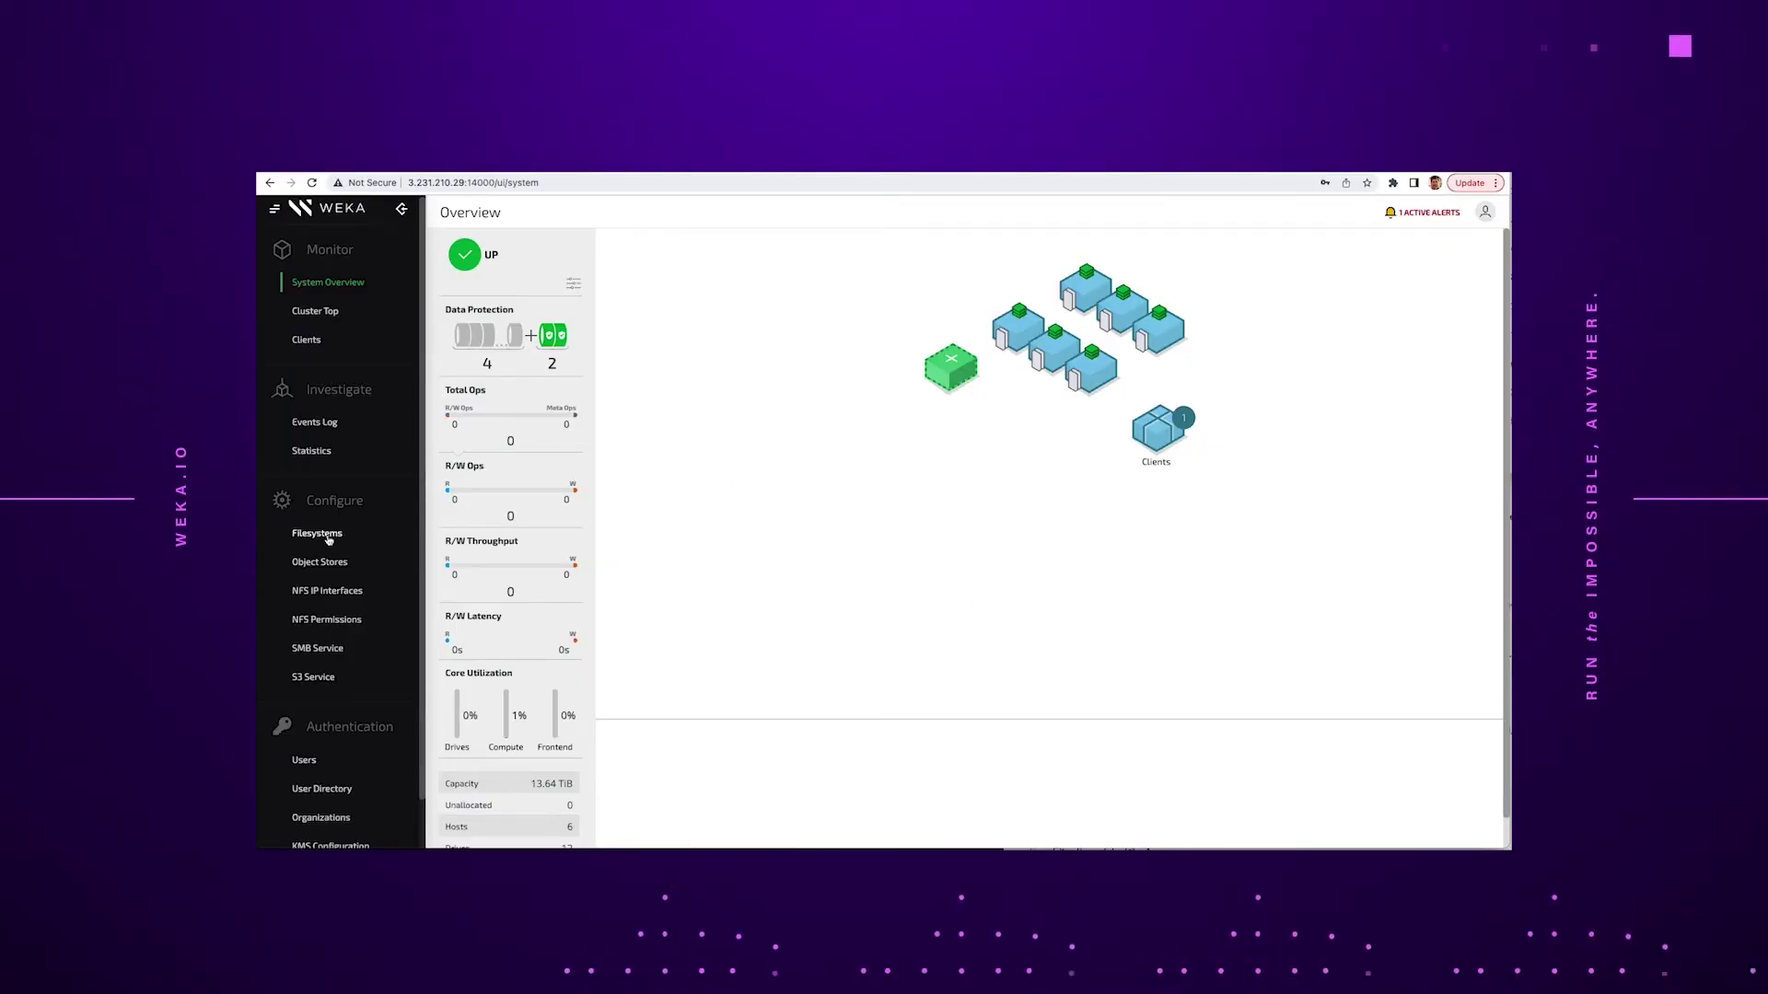
left_click(329, 565)
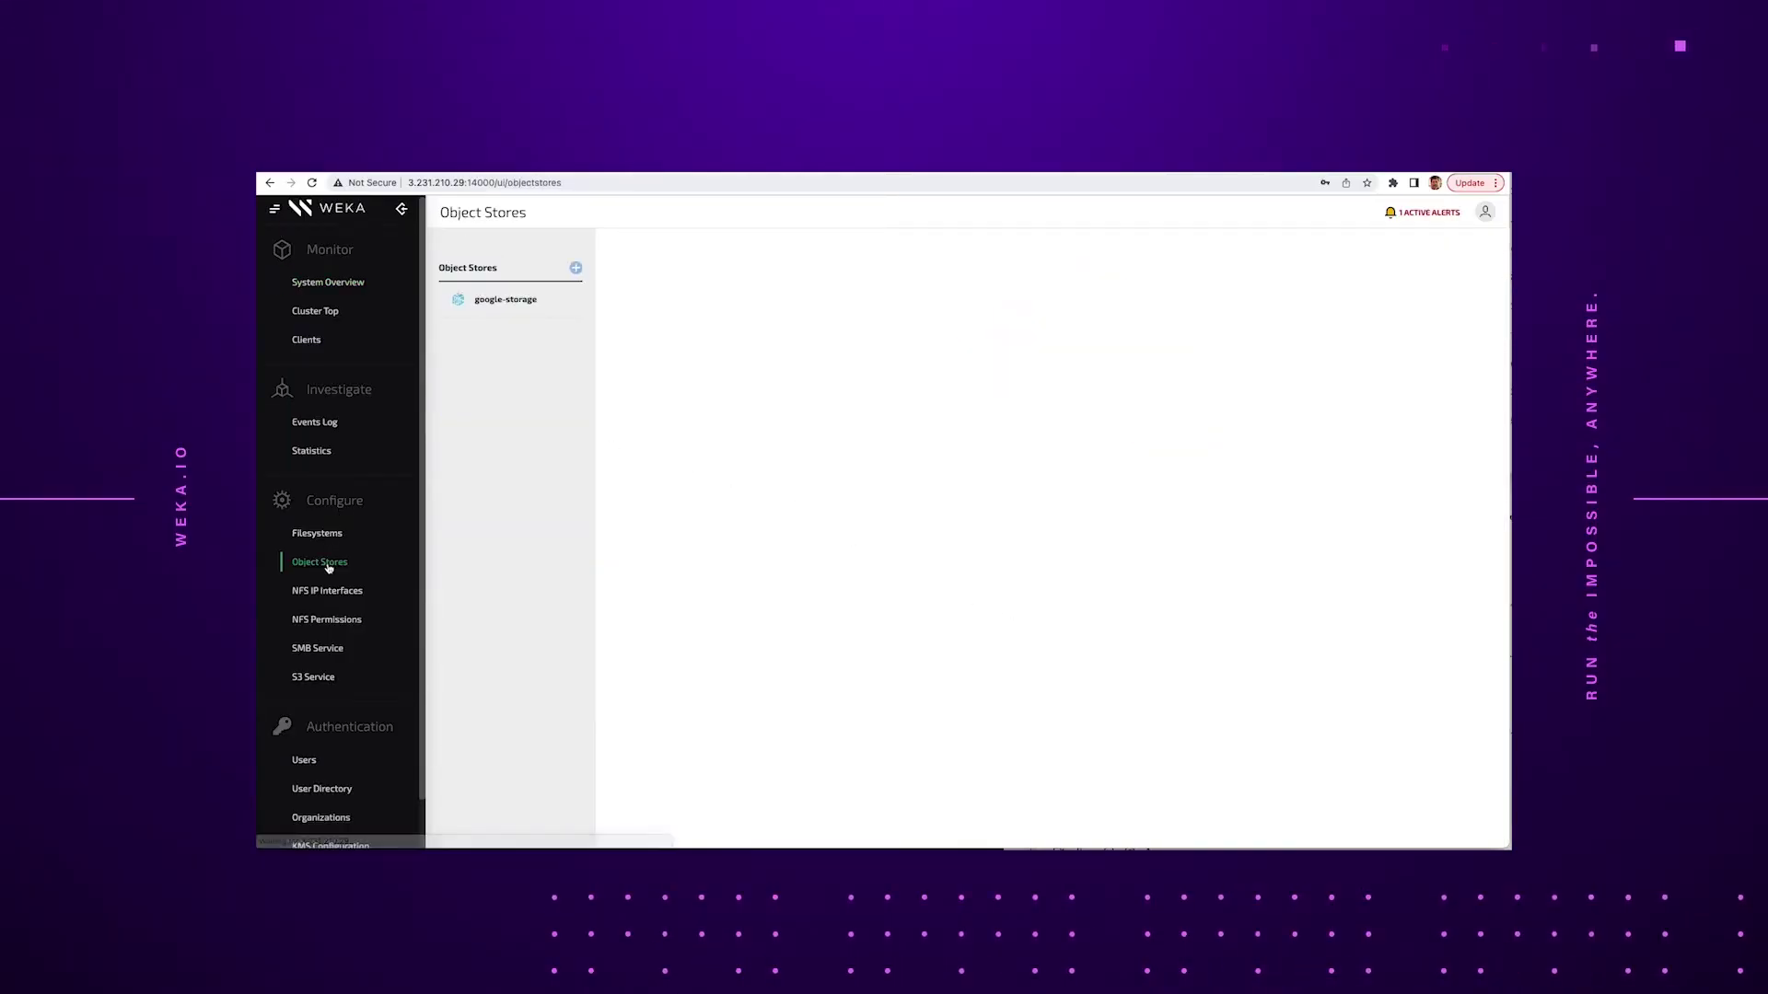
left_click(505, 300)
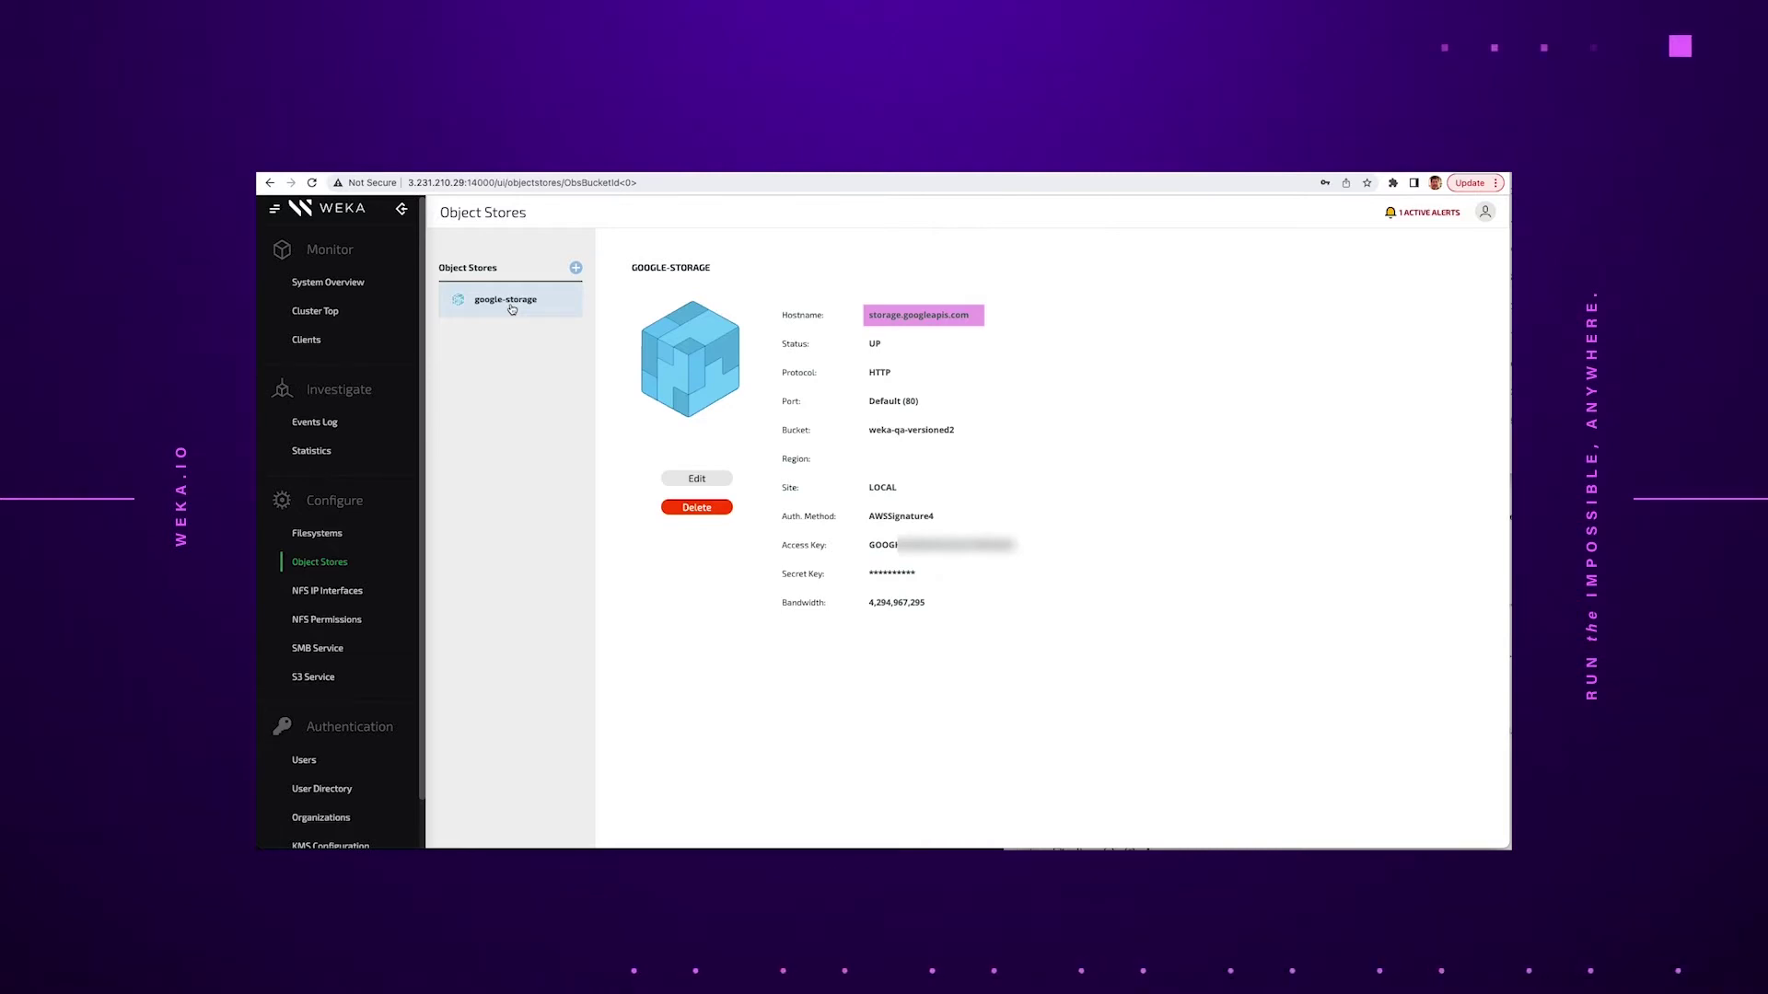
left_click(333, 539)
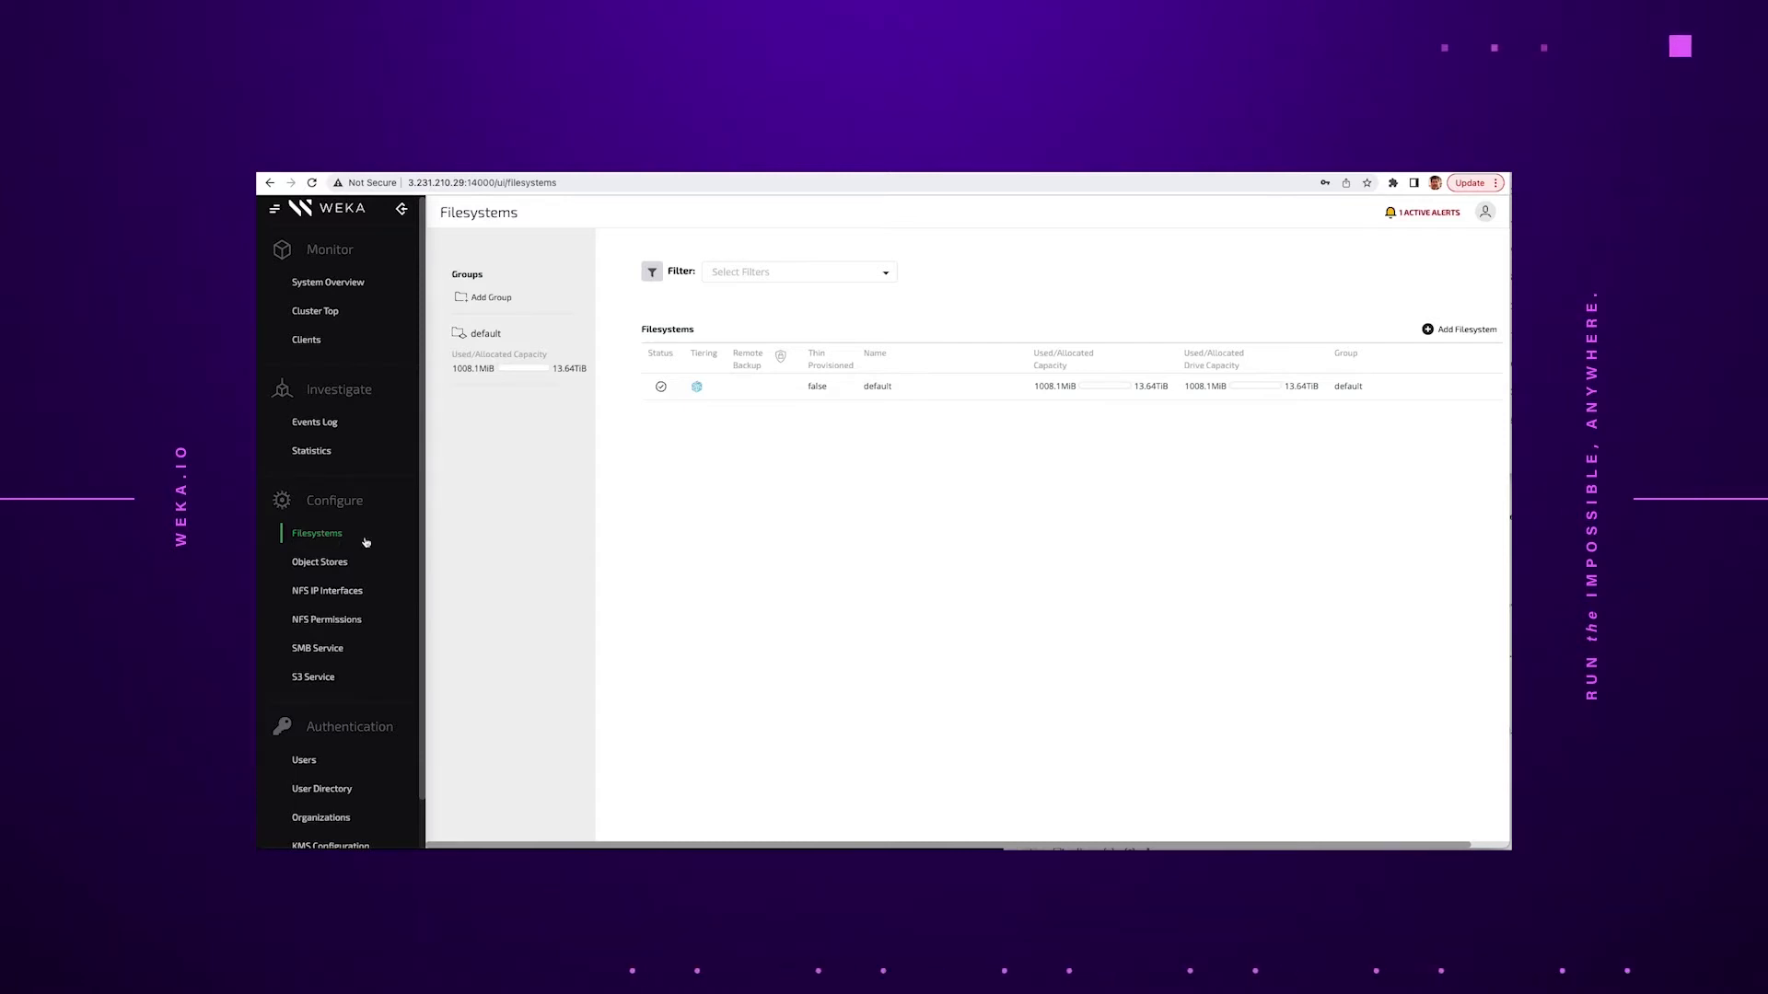
left_click(954, 394)
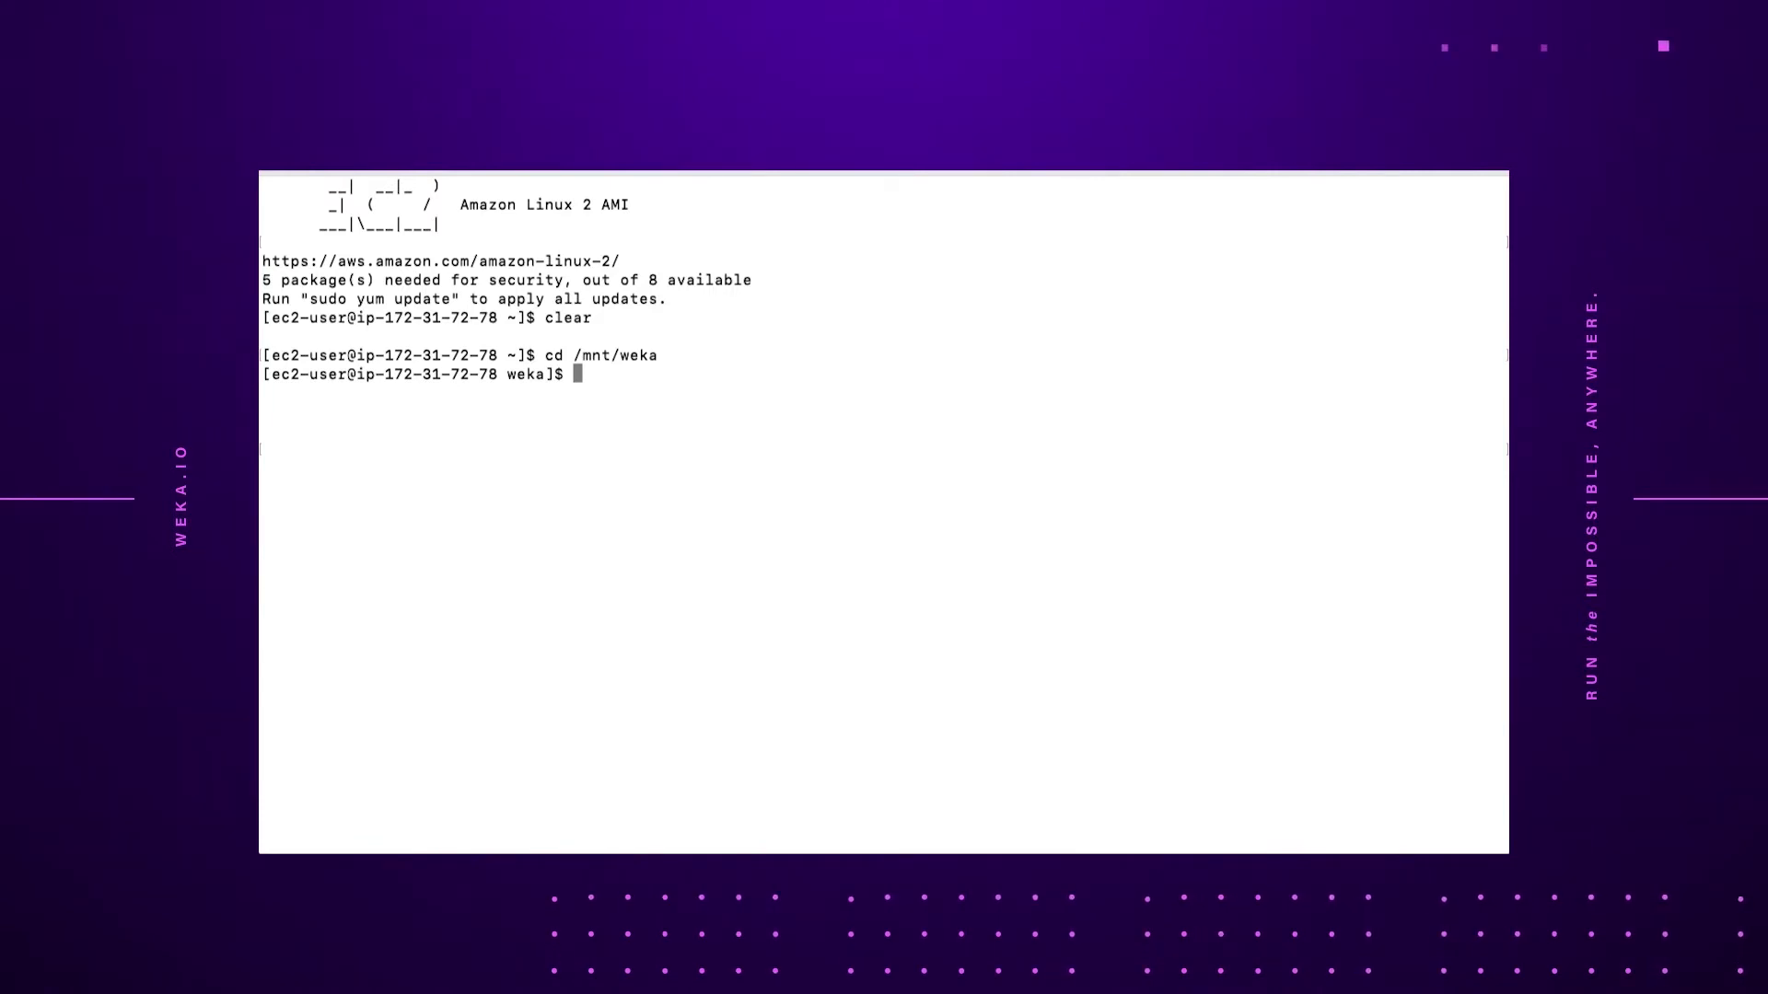
List the files in /mnt/weka and compute their SHA-1 checksums with sudo sha1sum *
type("ls")
key("Return")
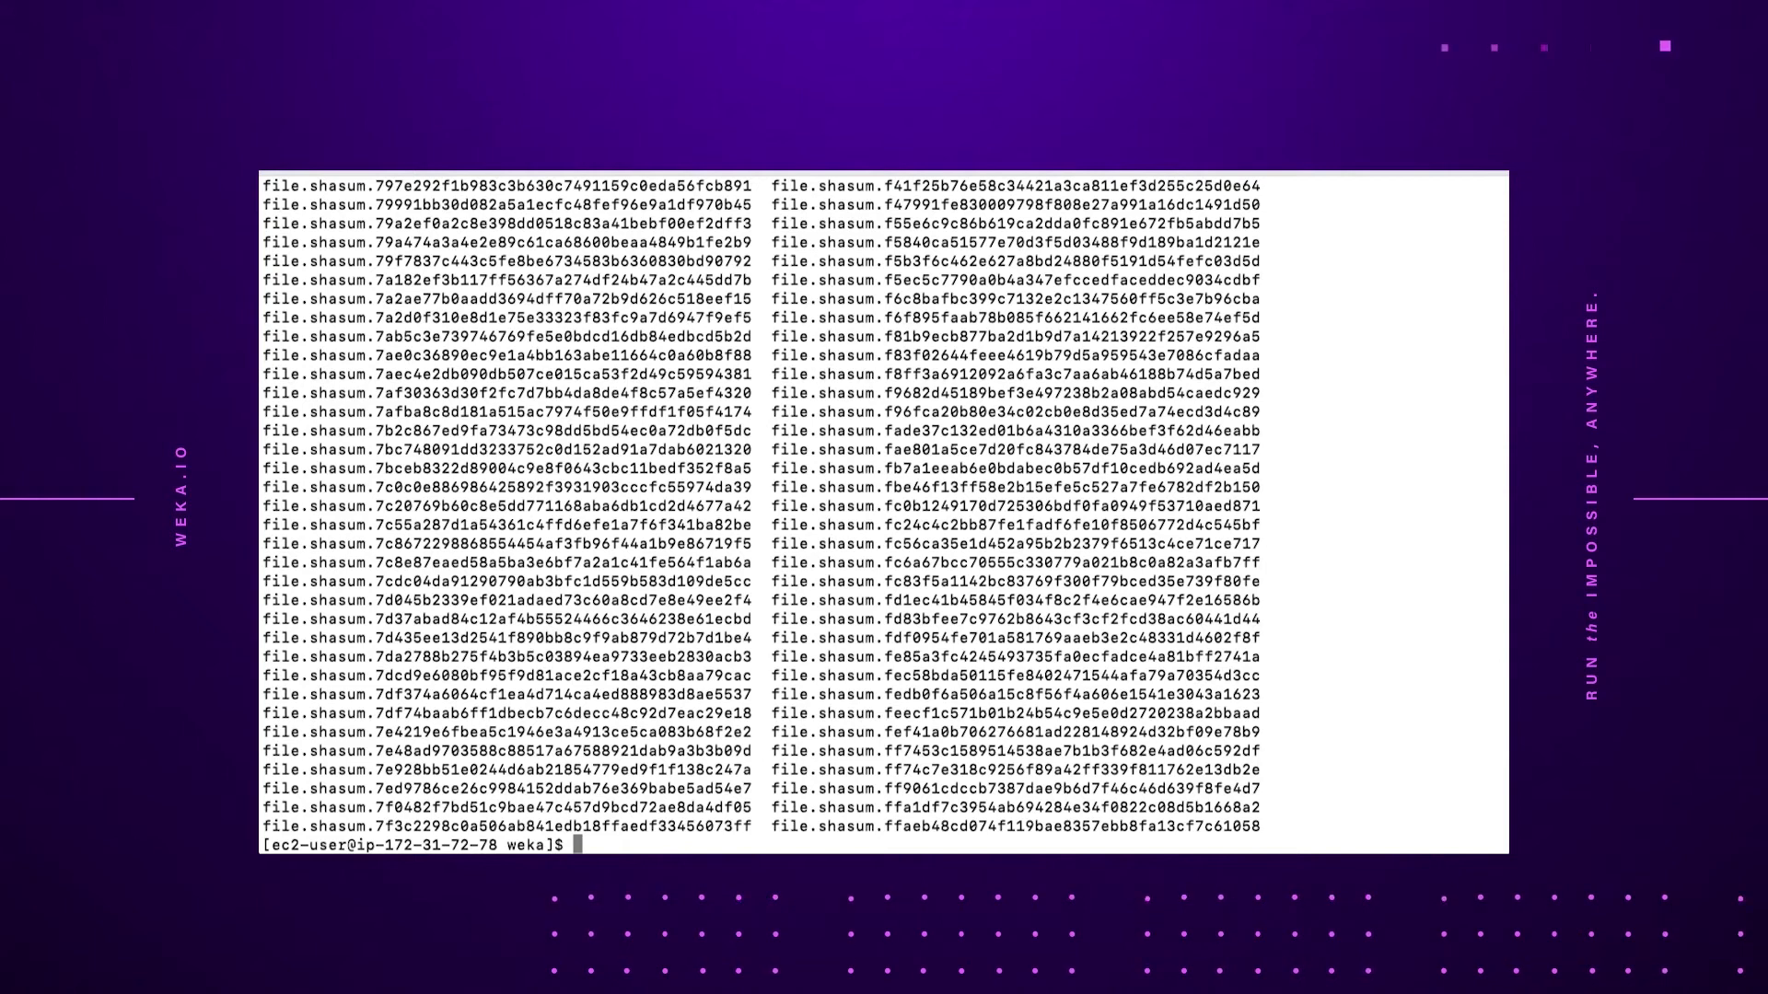
type("o sha1sum")
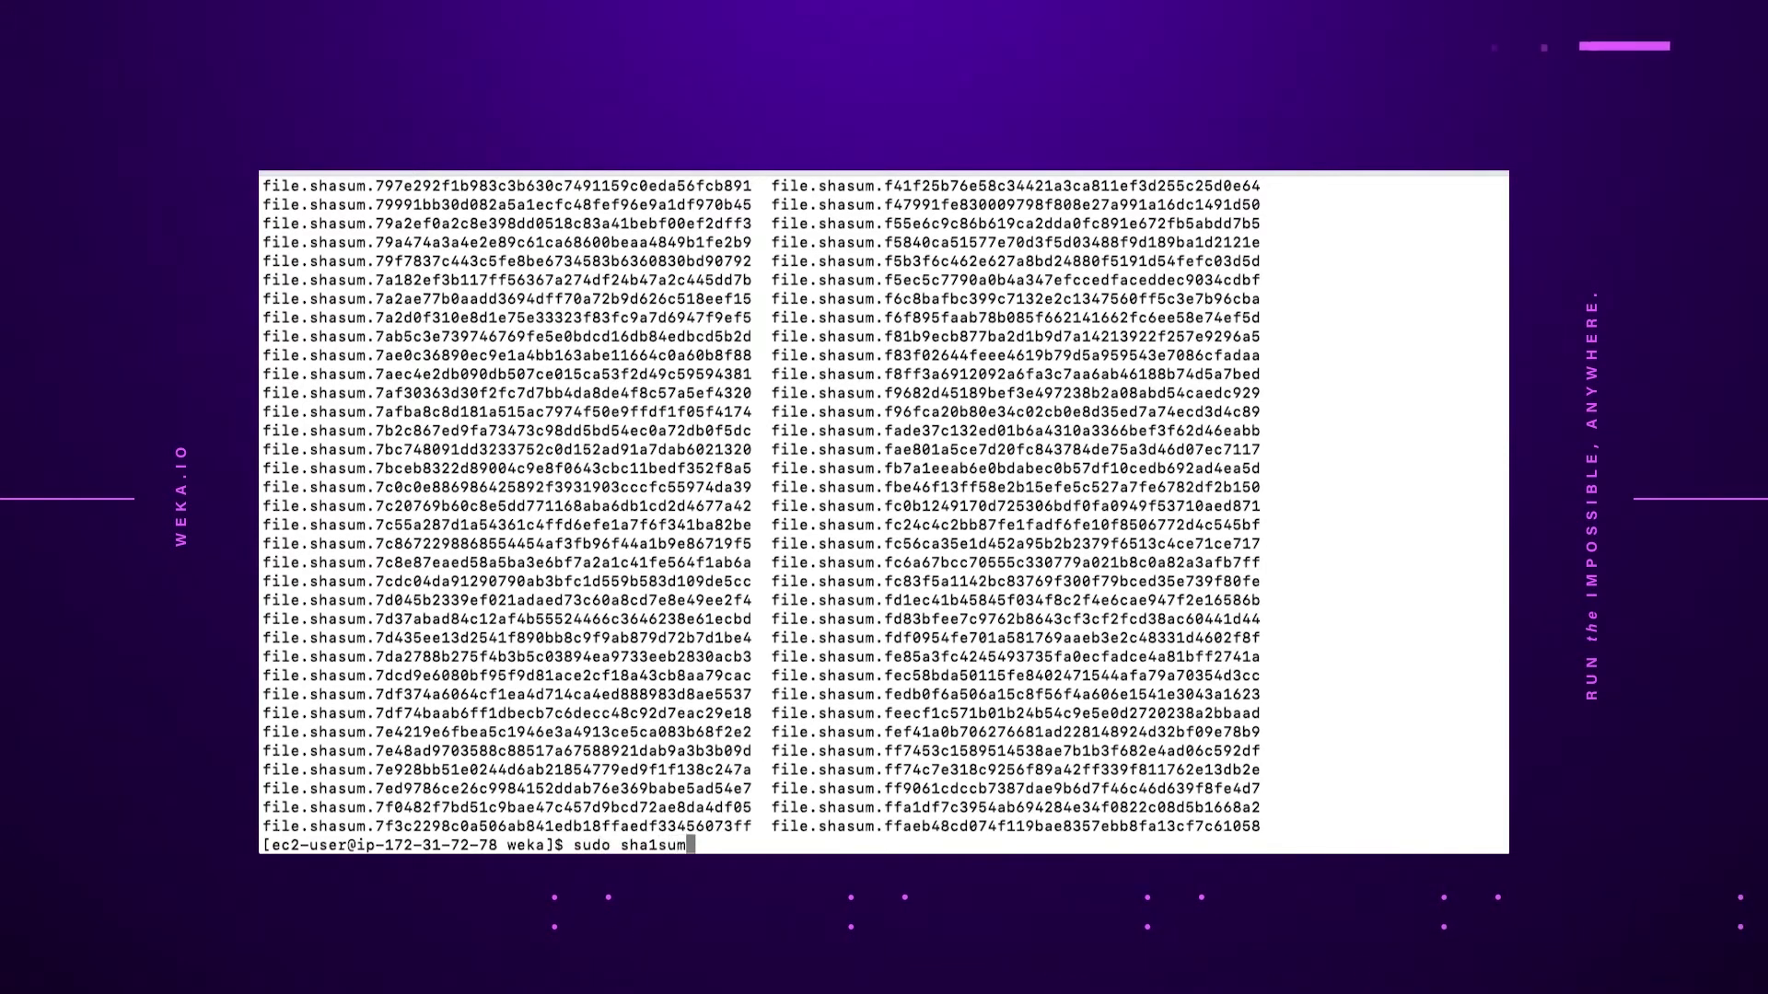
type(" *")
key("Return")
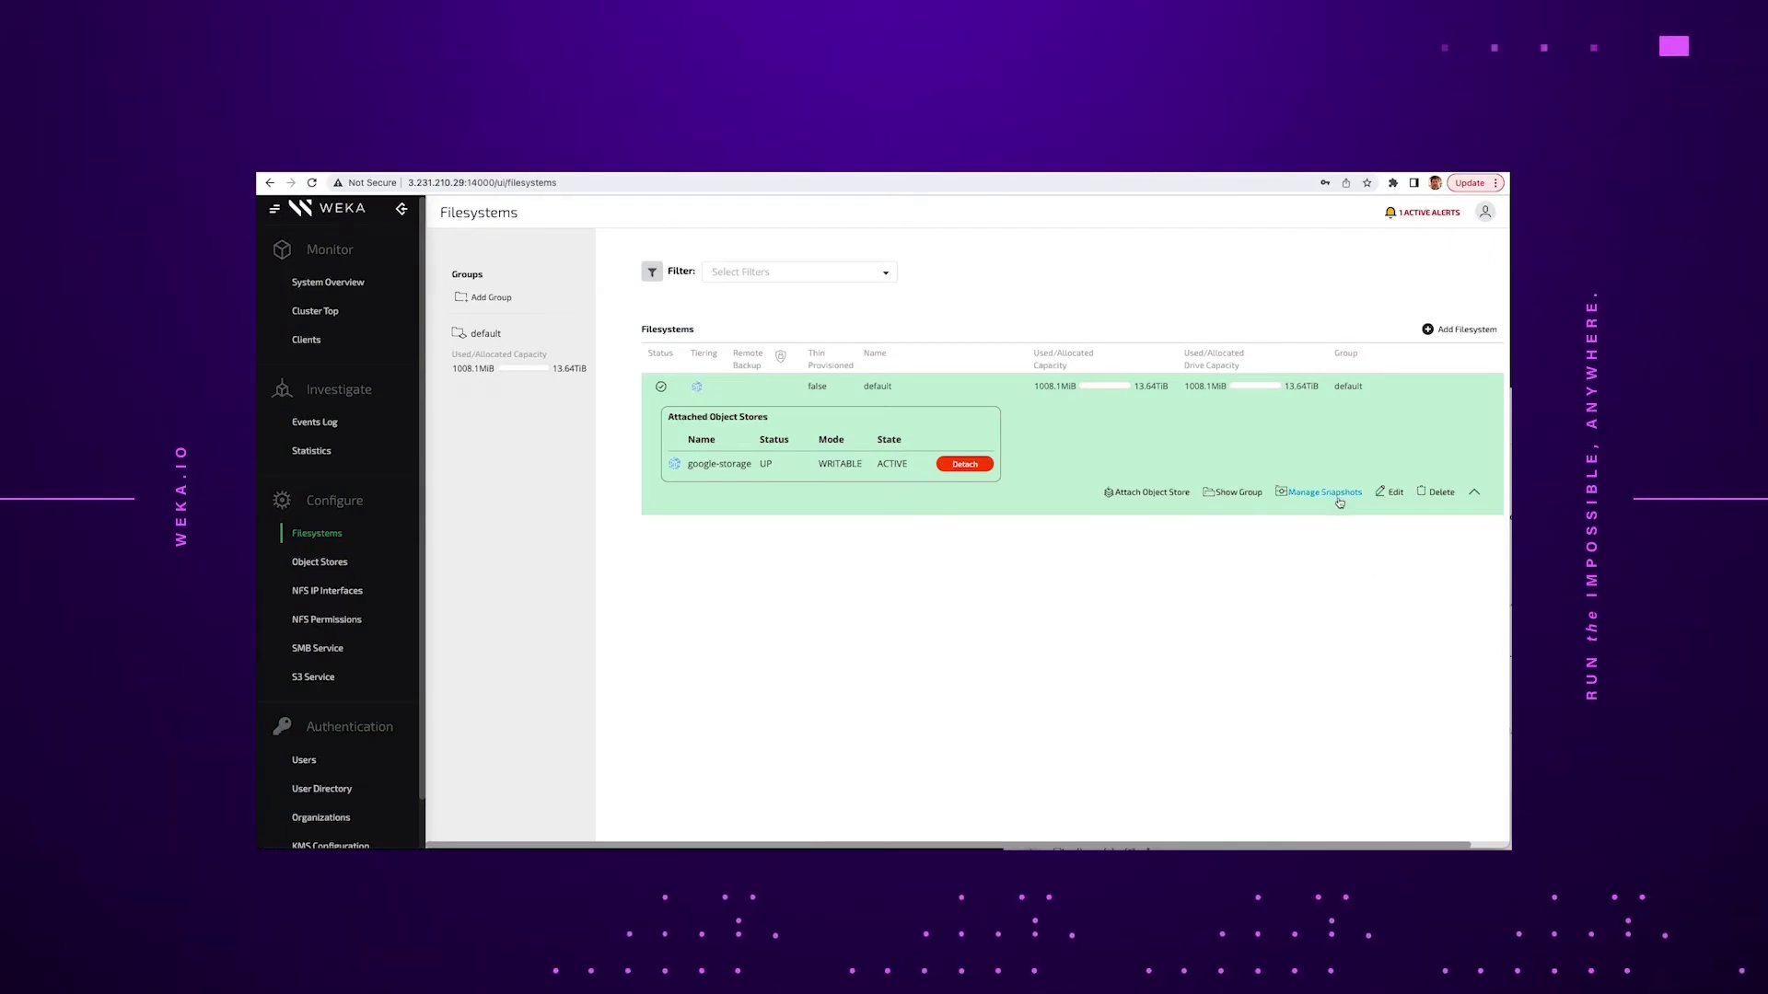
Create a snapshot of the default filesystem named AWSsnap with access point AWSsnap
left_click(1340, 498)
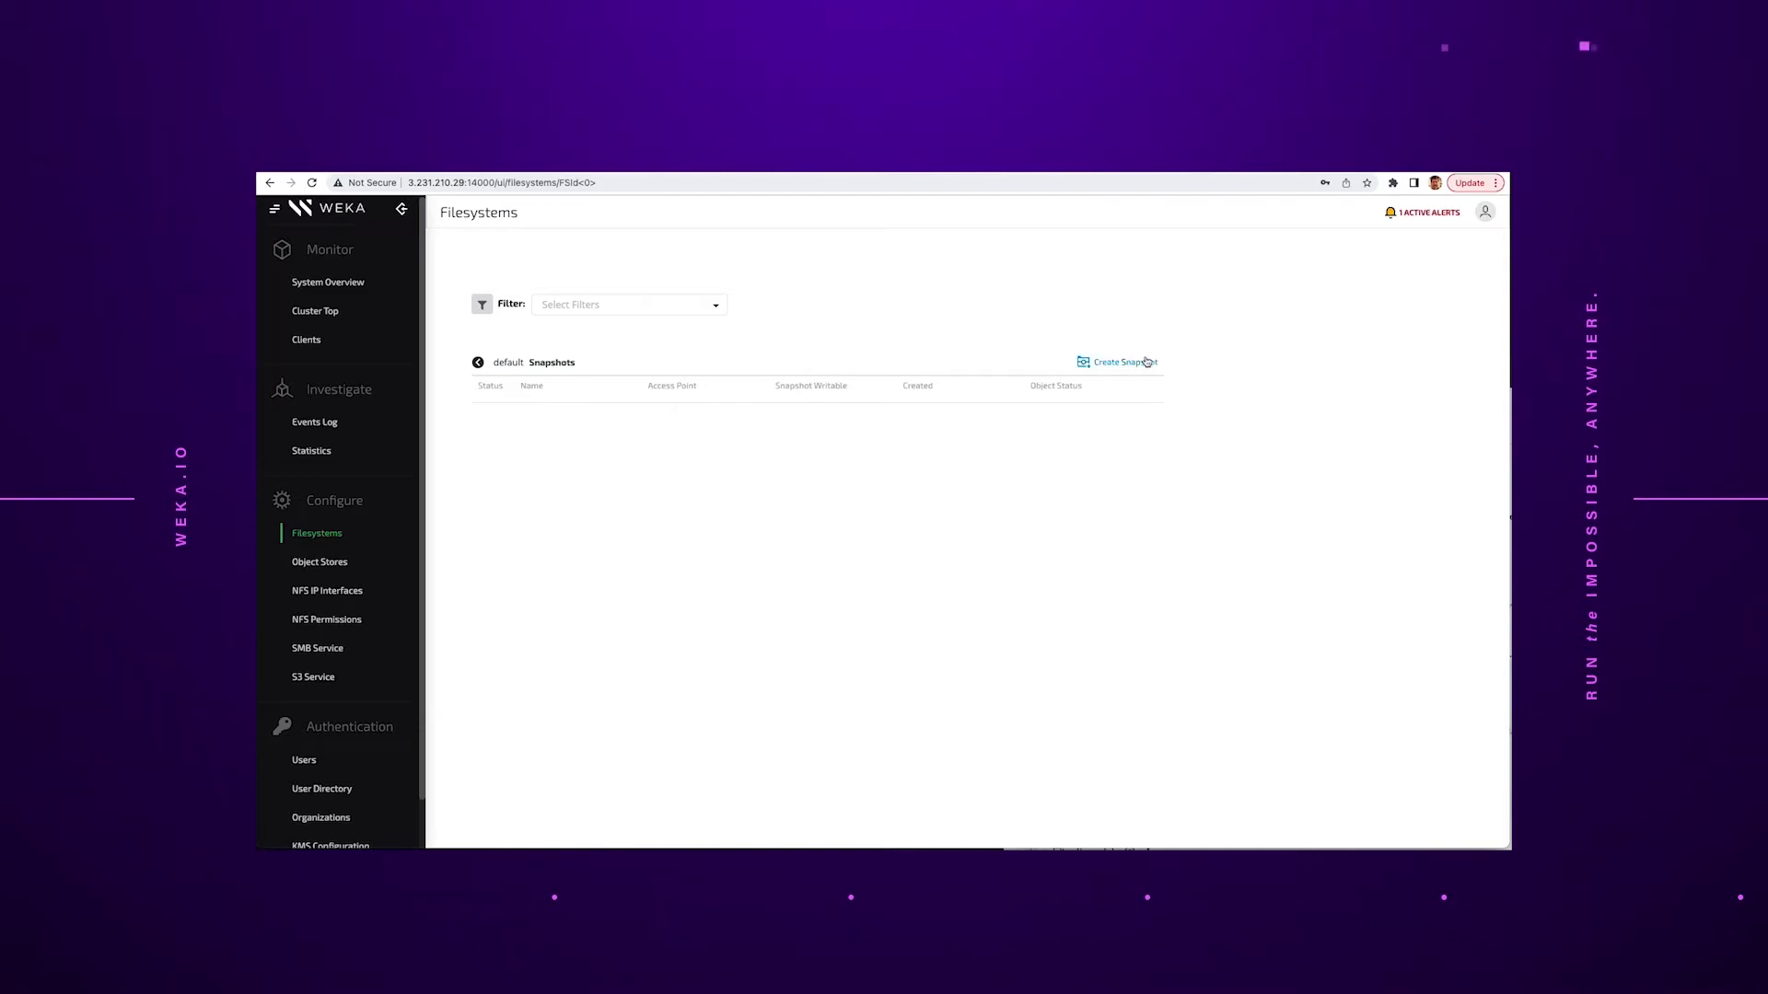
left_click(1128, 363)
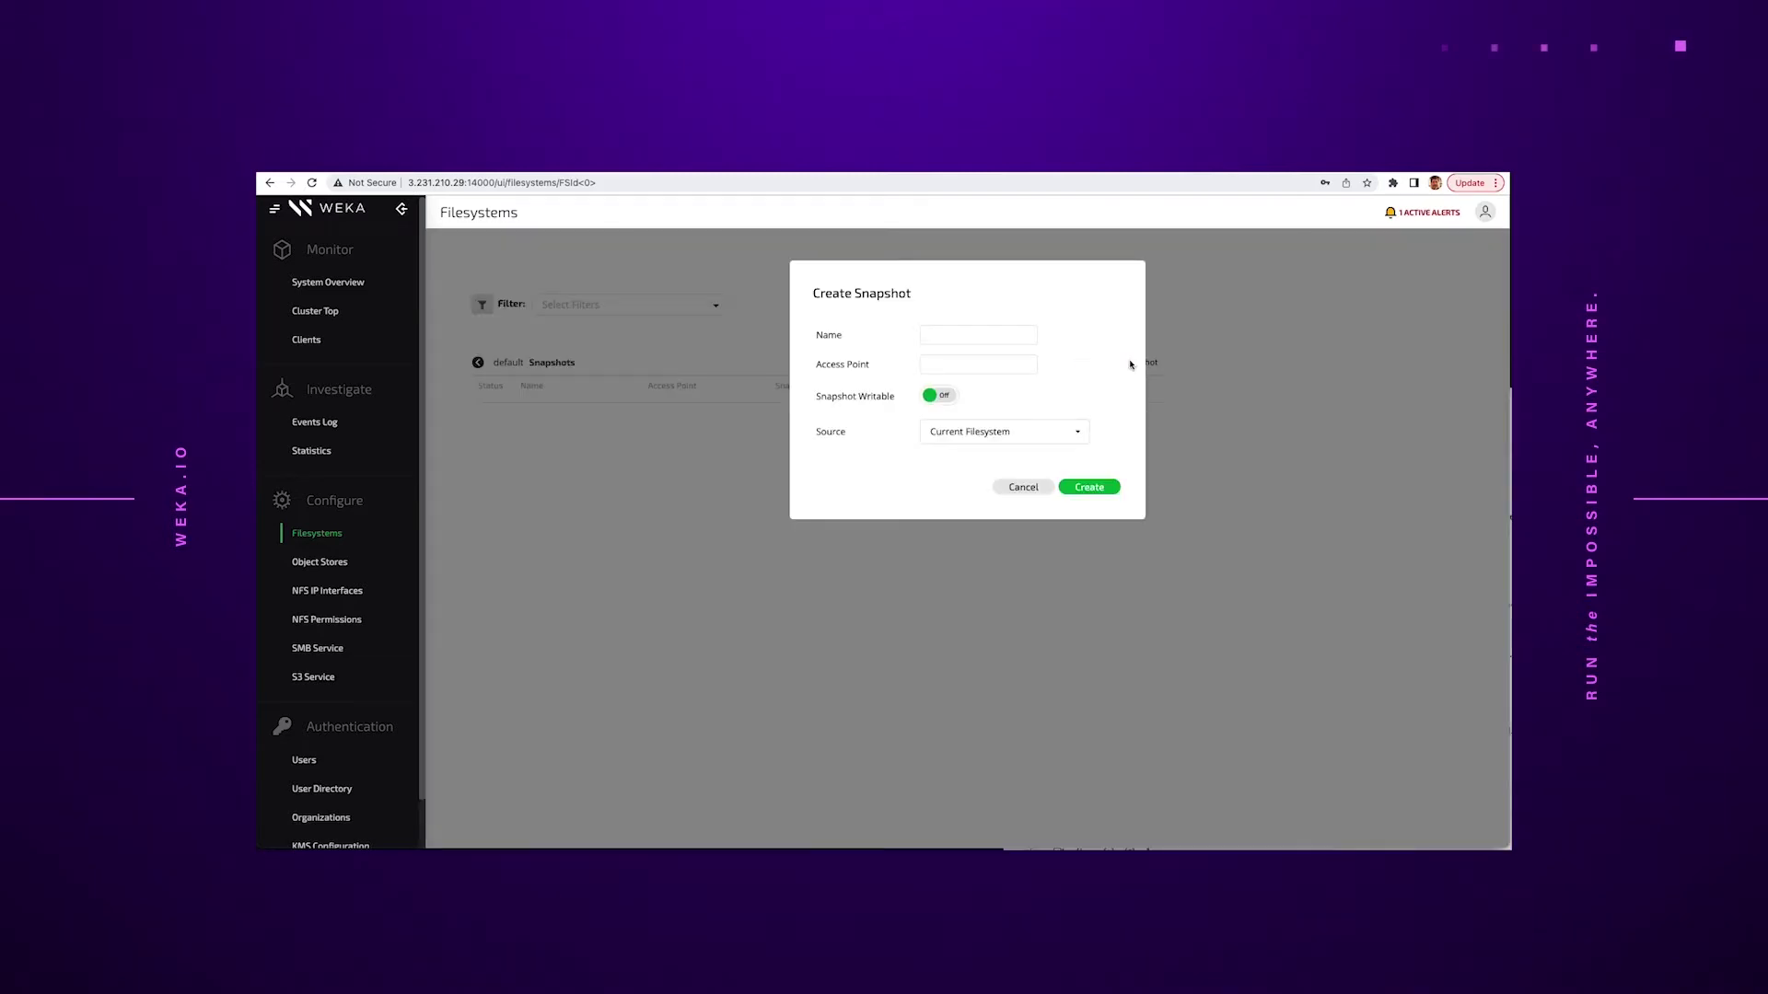
left_click(964, 336)
type("AW")
left_click(958, 368)
type("AWSsnap")
left_click(1089, 487)
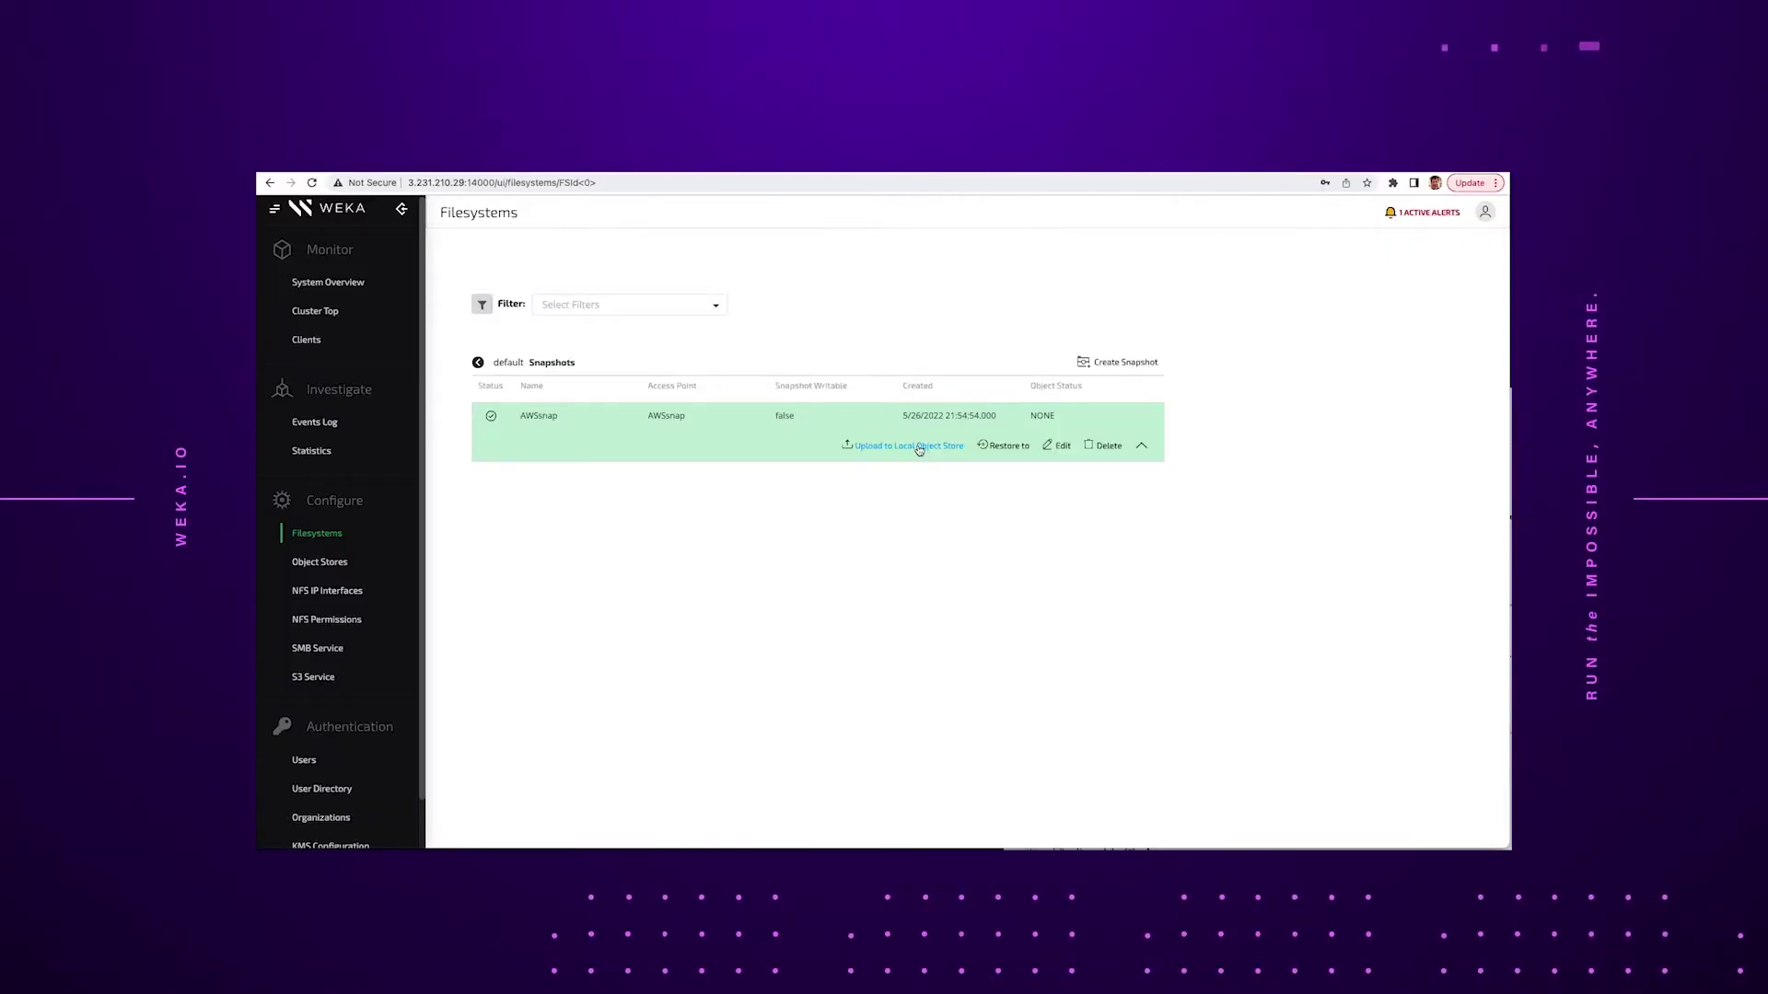
Upload AWSsnap to the local object store and, once SYNCHRONIZED 100%, select its Object Store Locator
left_click(918, 447)
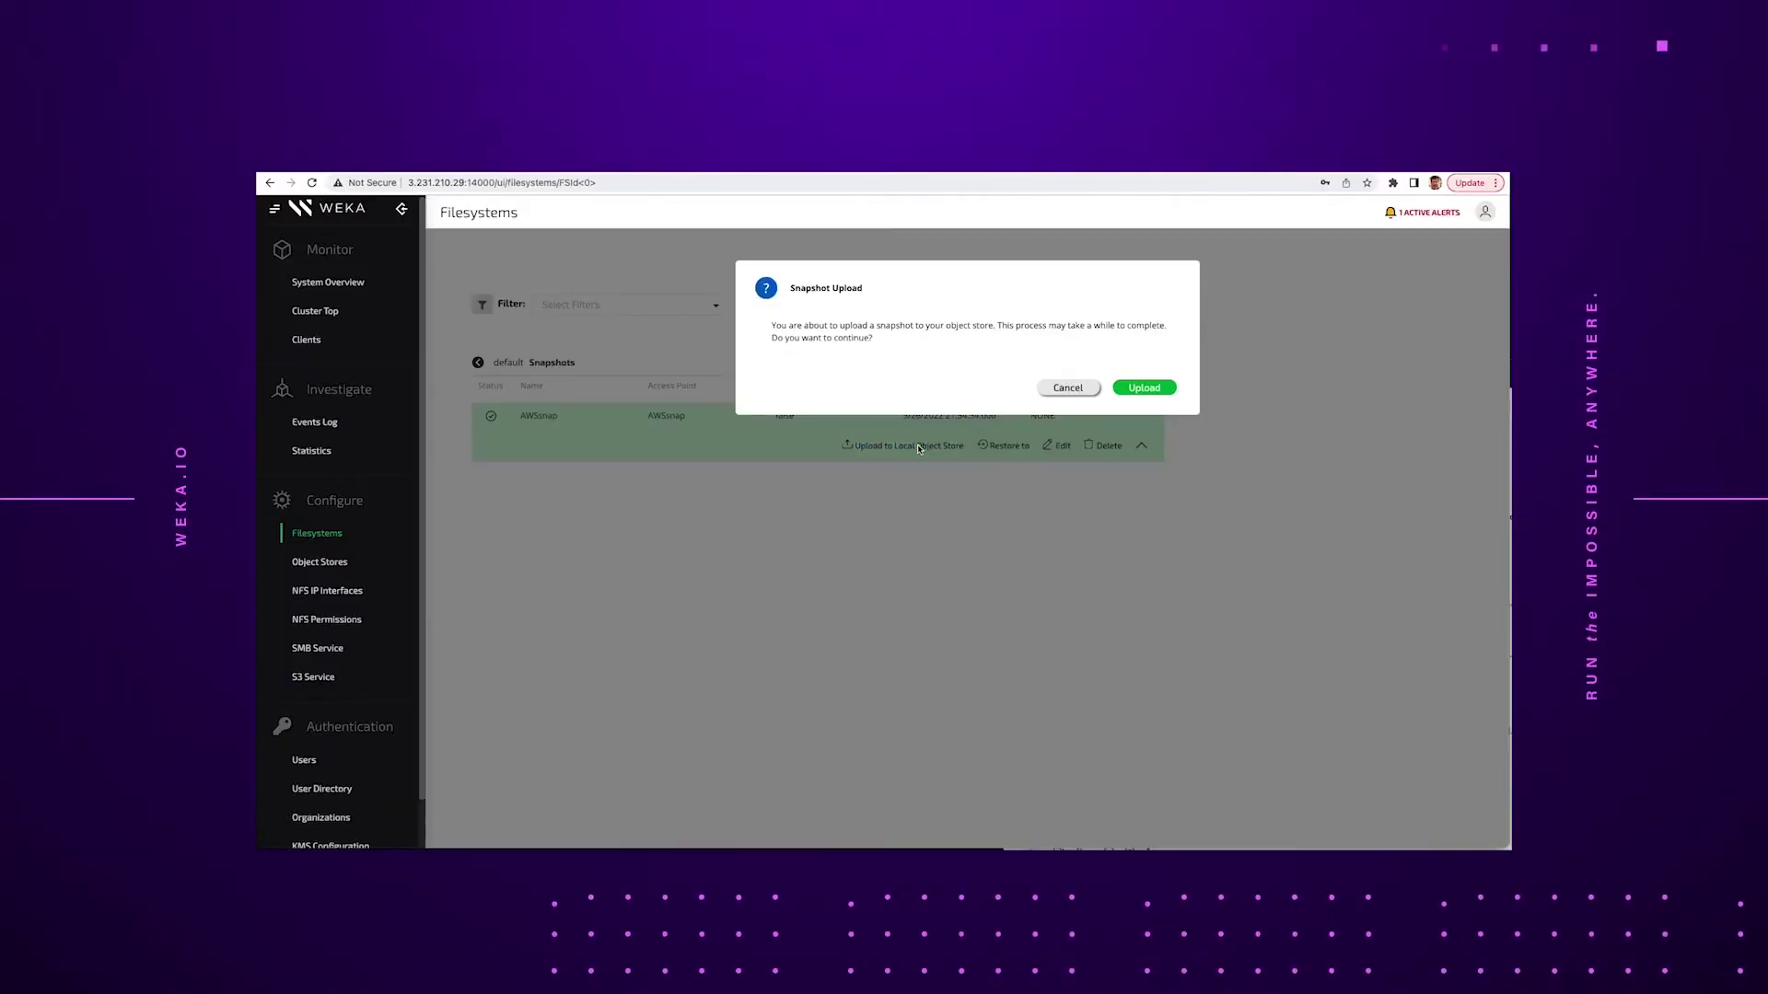
left_click(1135, 394)
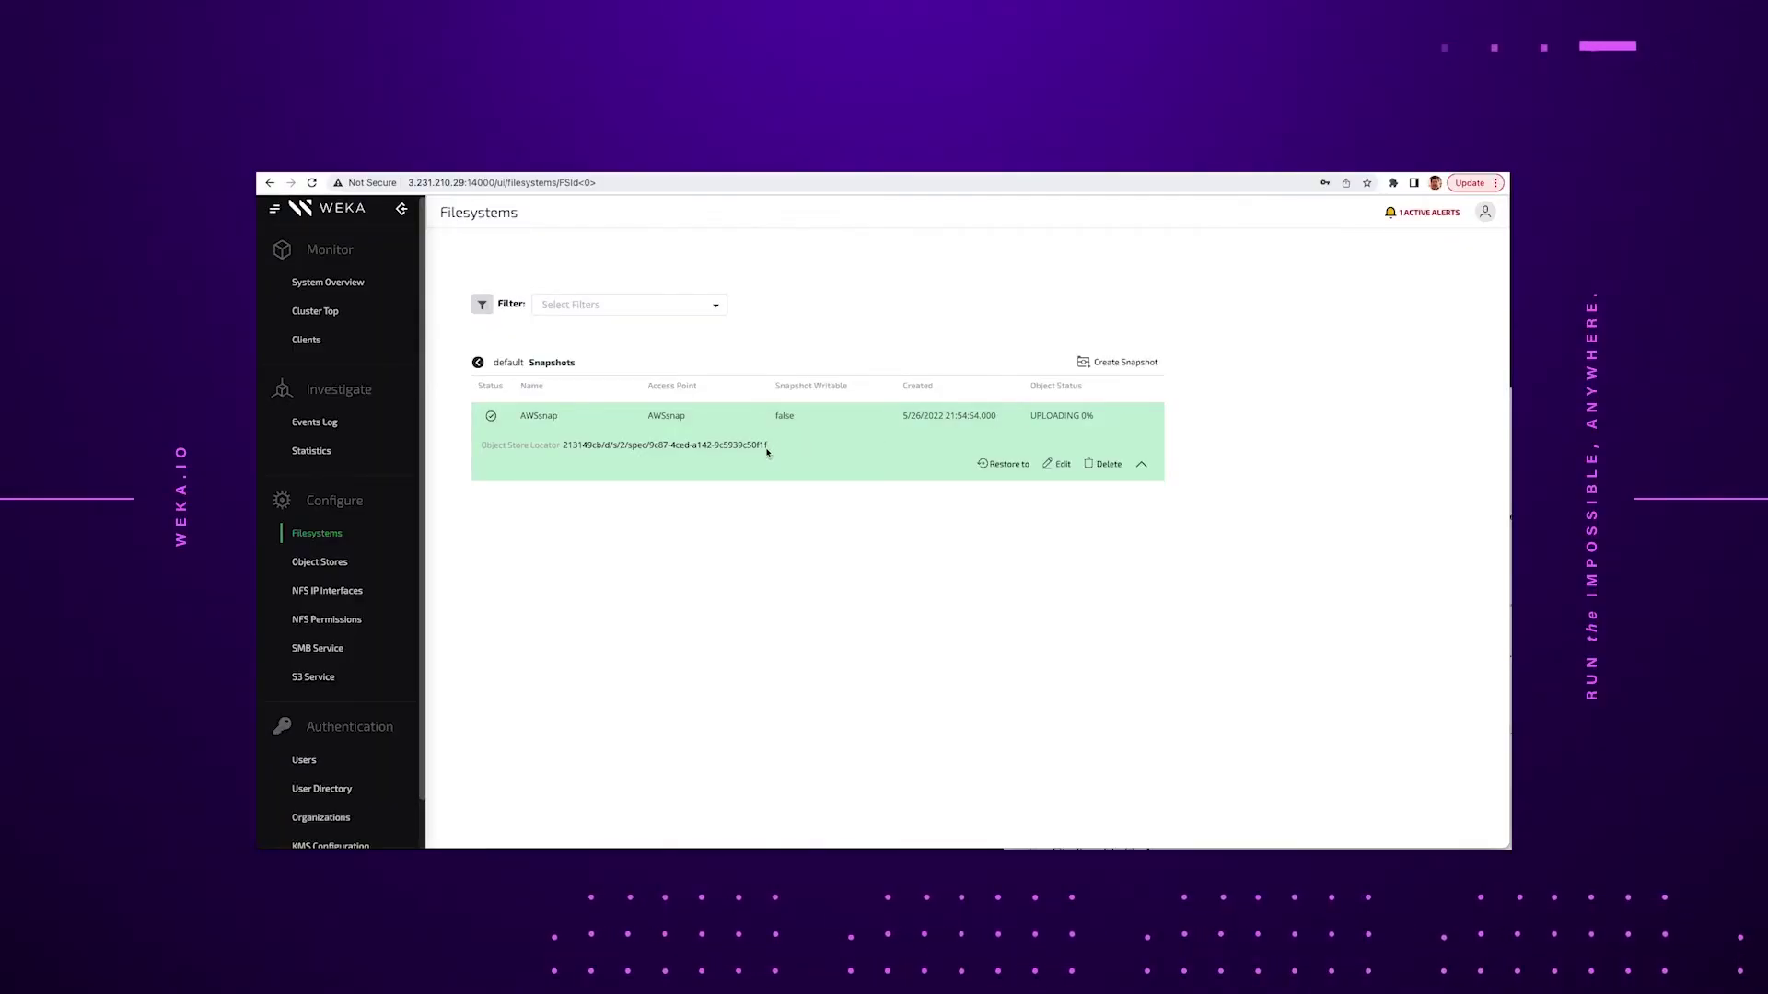
left_click_drag(633, 445, 556, 446)
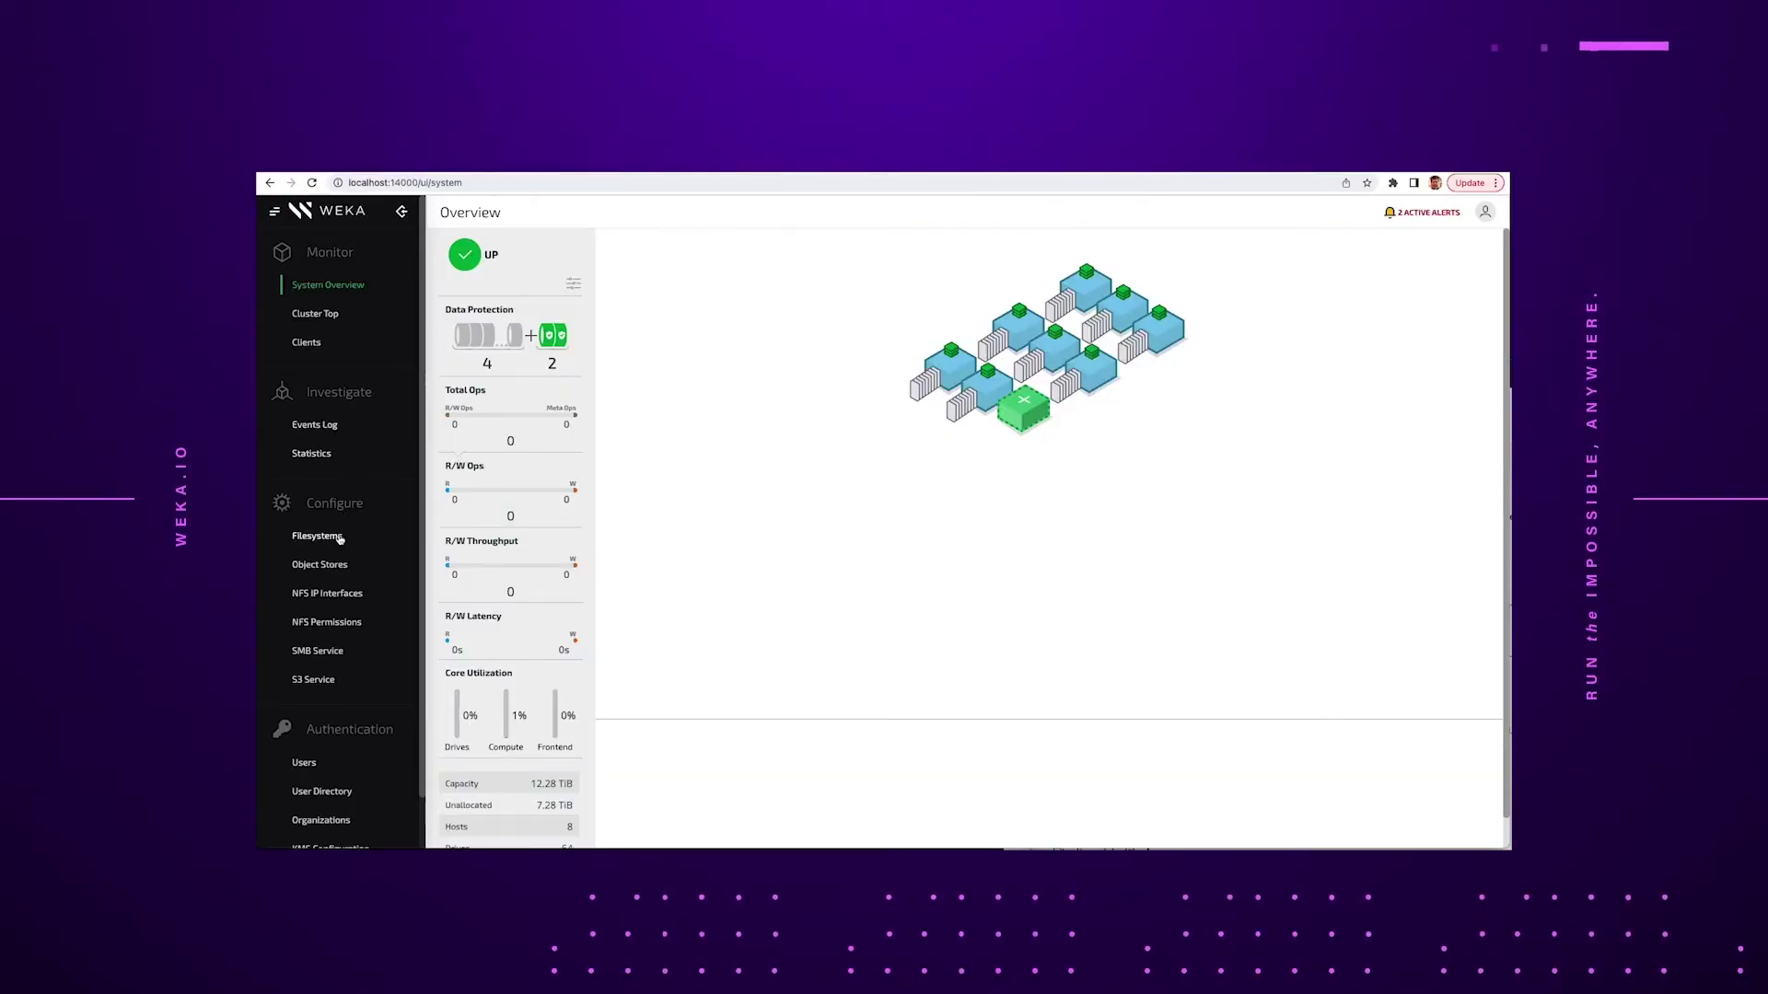
On the Google cluster, review the google-storage object store, then start adding a filesystem from Filesystems
left_click(339, 569)
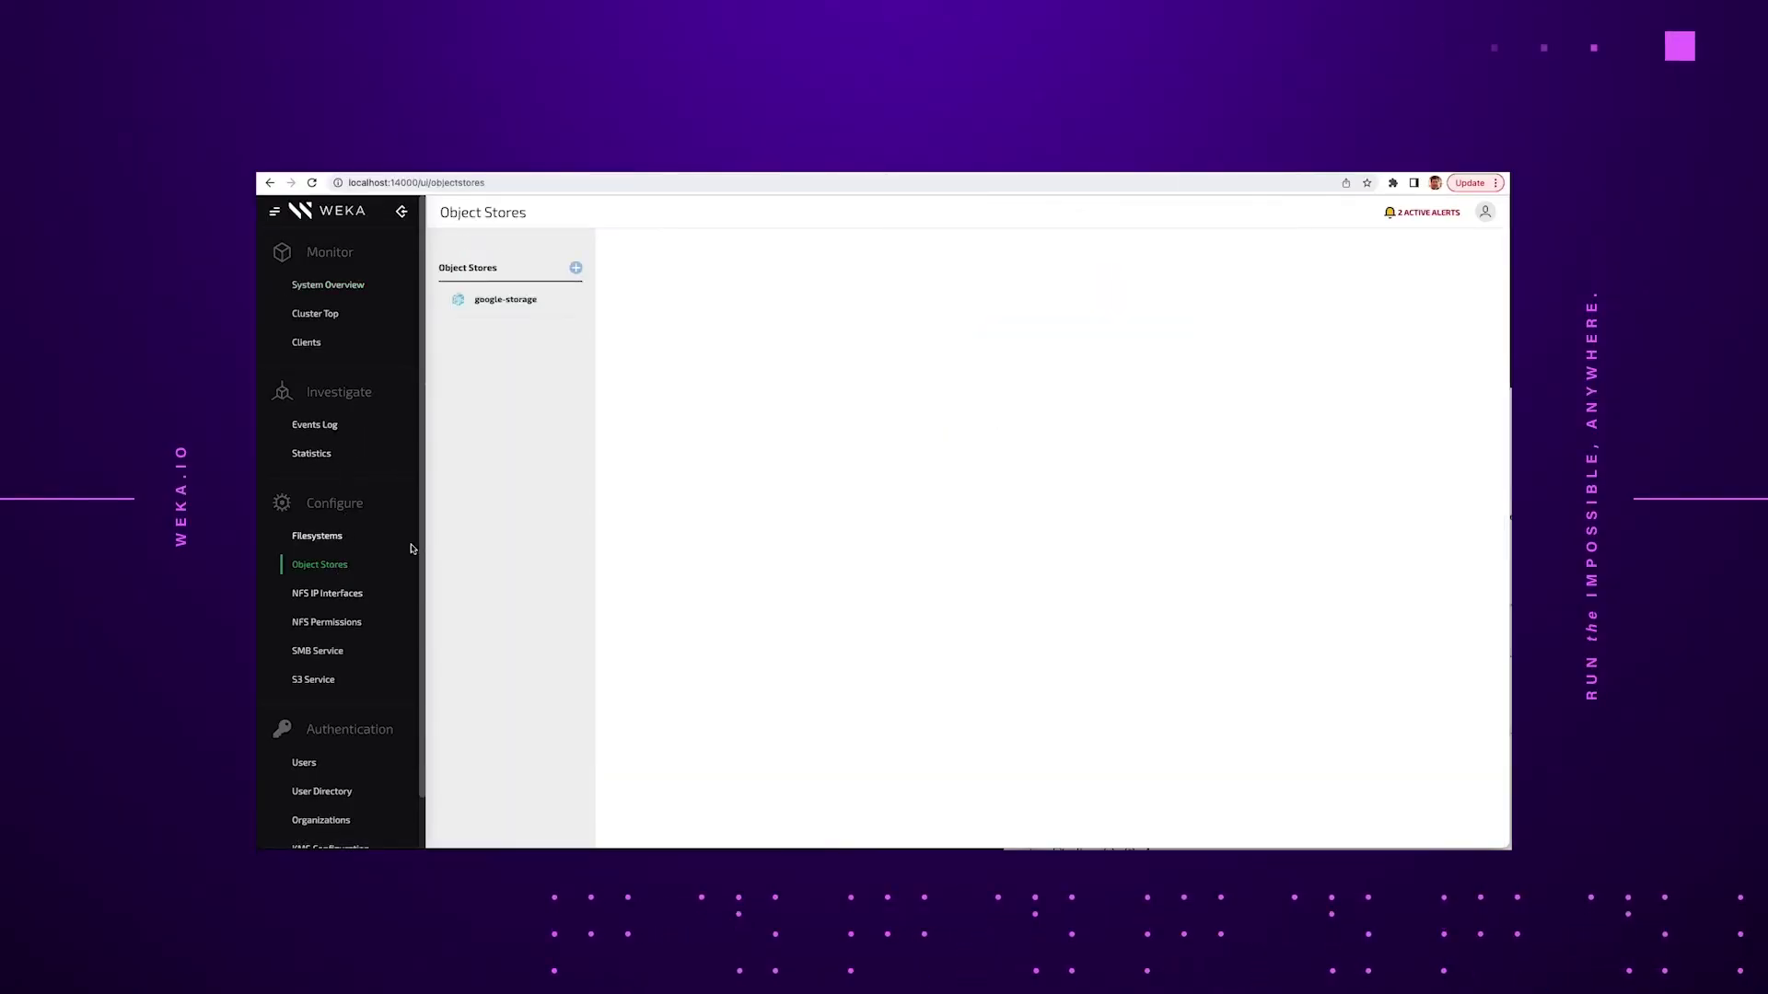
left_click(494, 306)
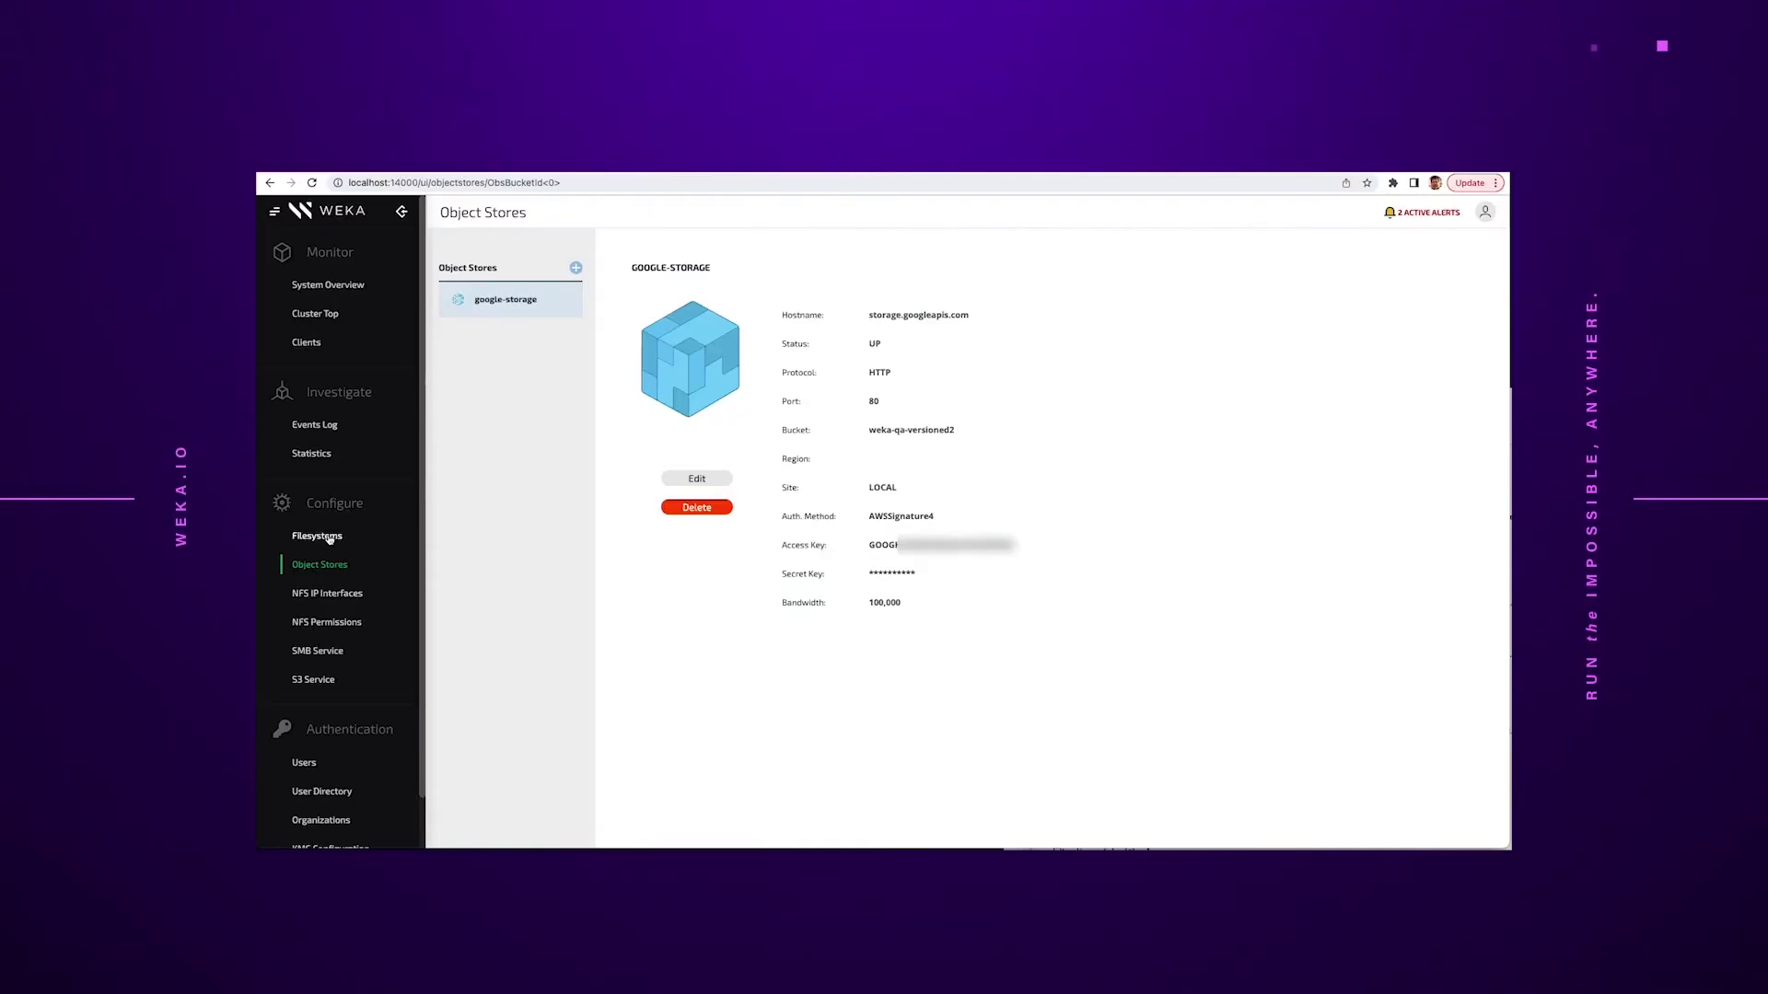
left_click(329, 537)
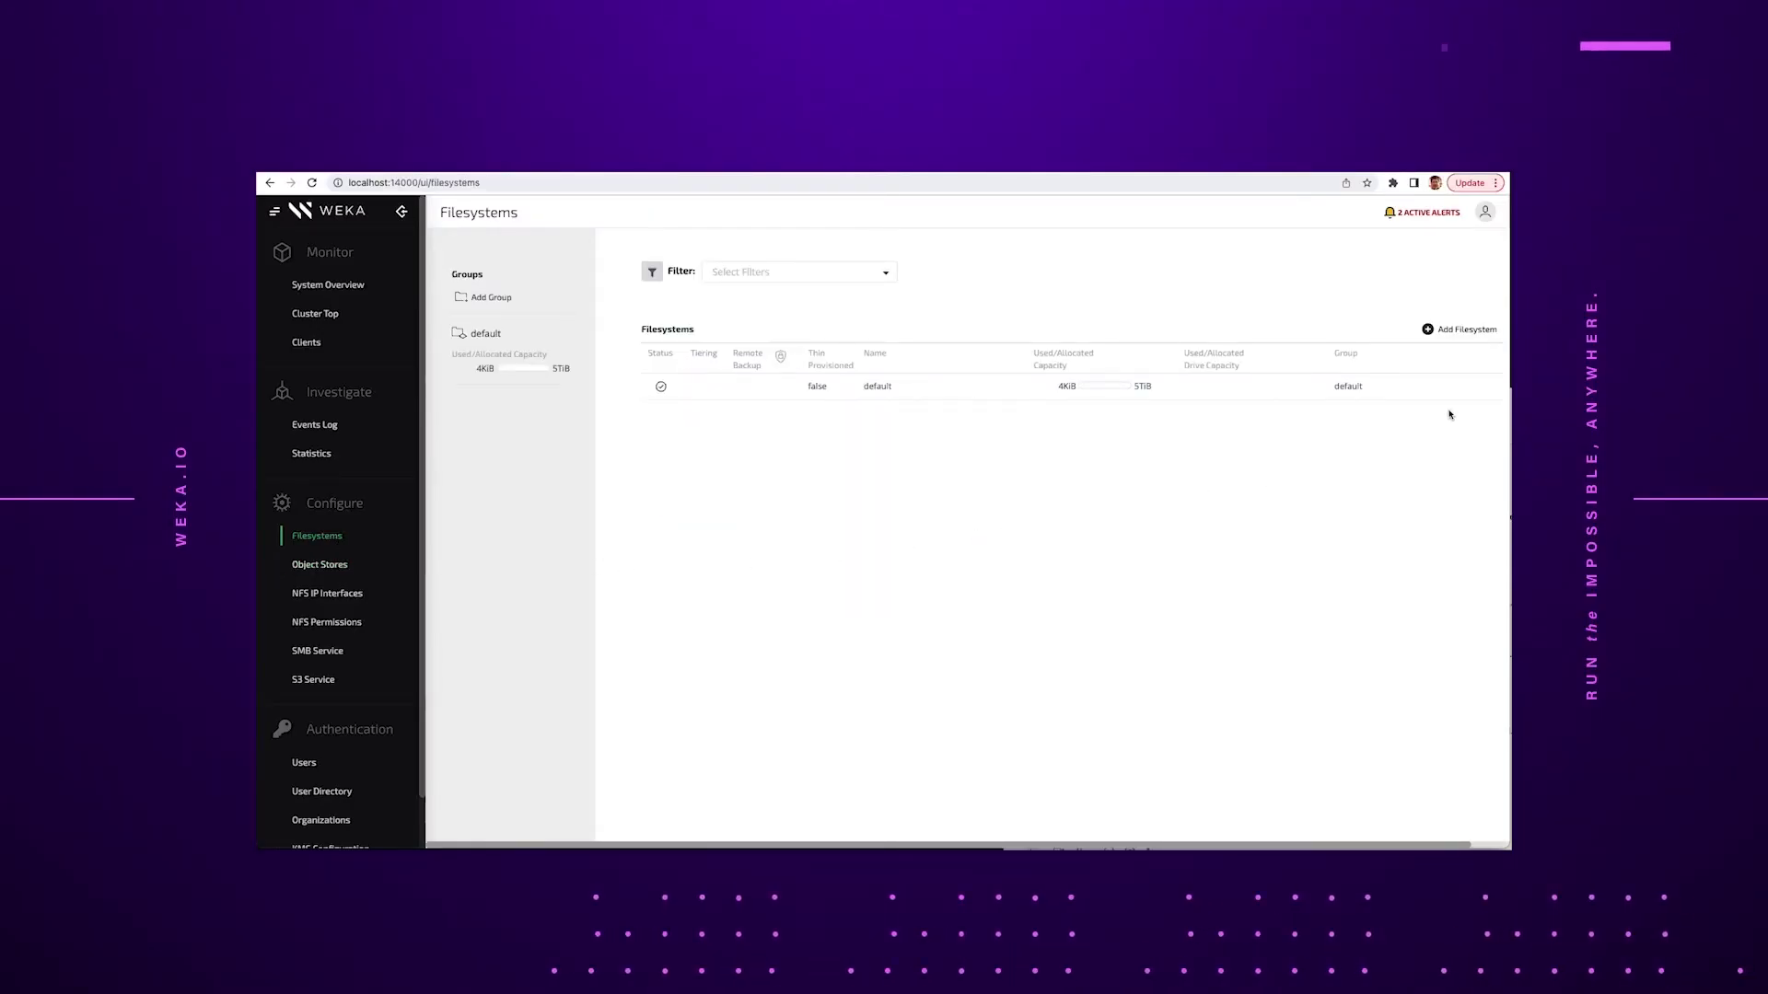
left_click(1427, 333)
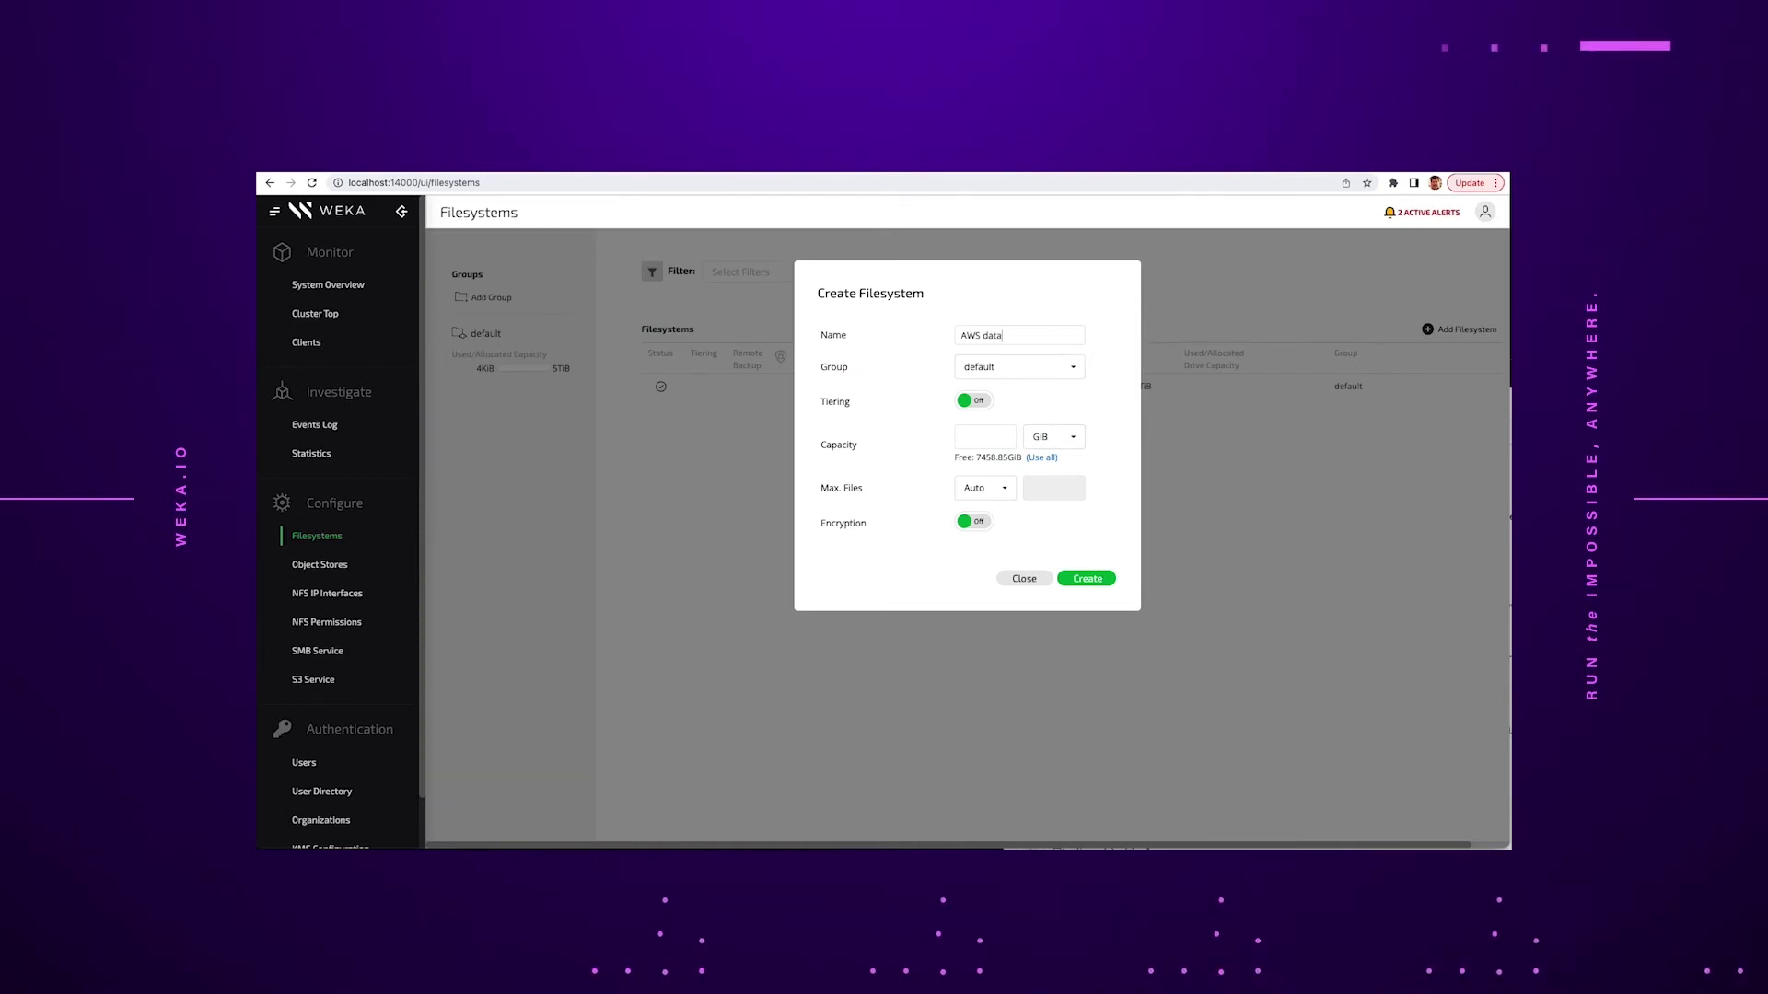
Create the AWS data filesystem with tiering, TiB drive and total capacity, restored from the pasted snapshot locator
left_click(978, 402)
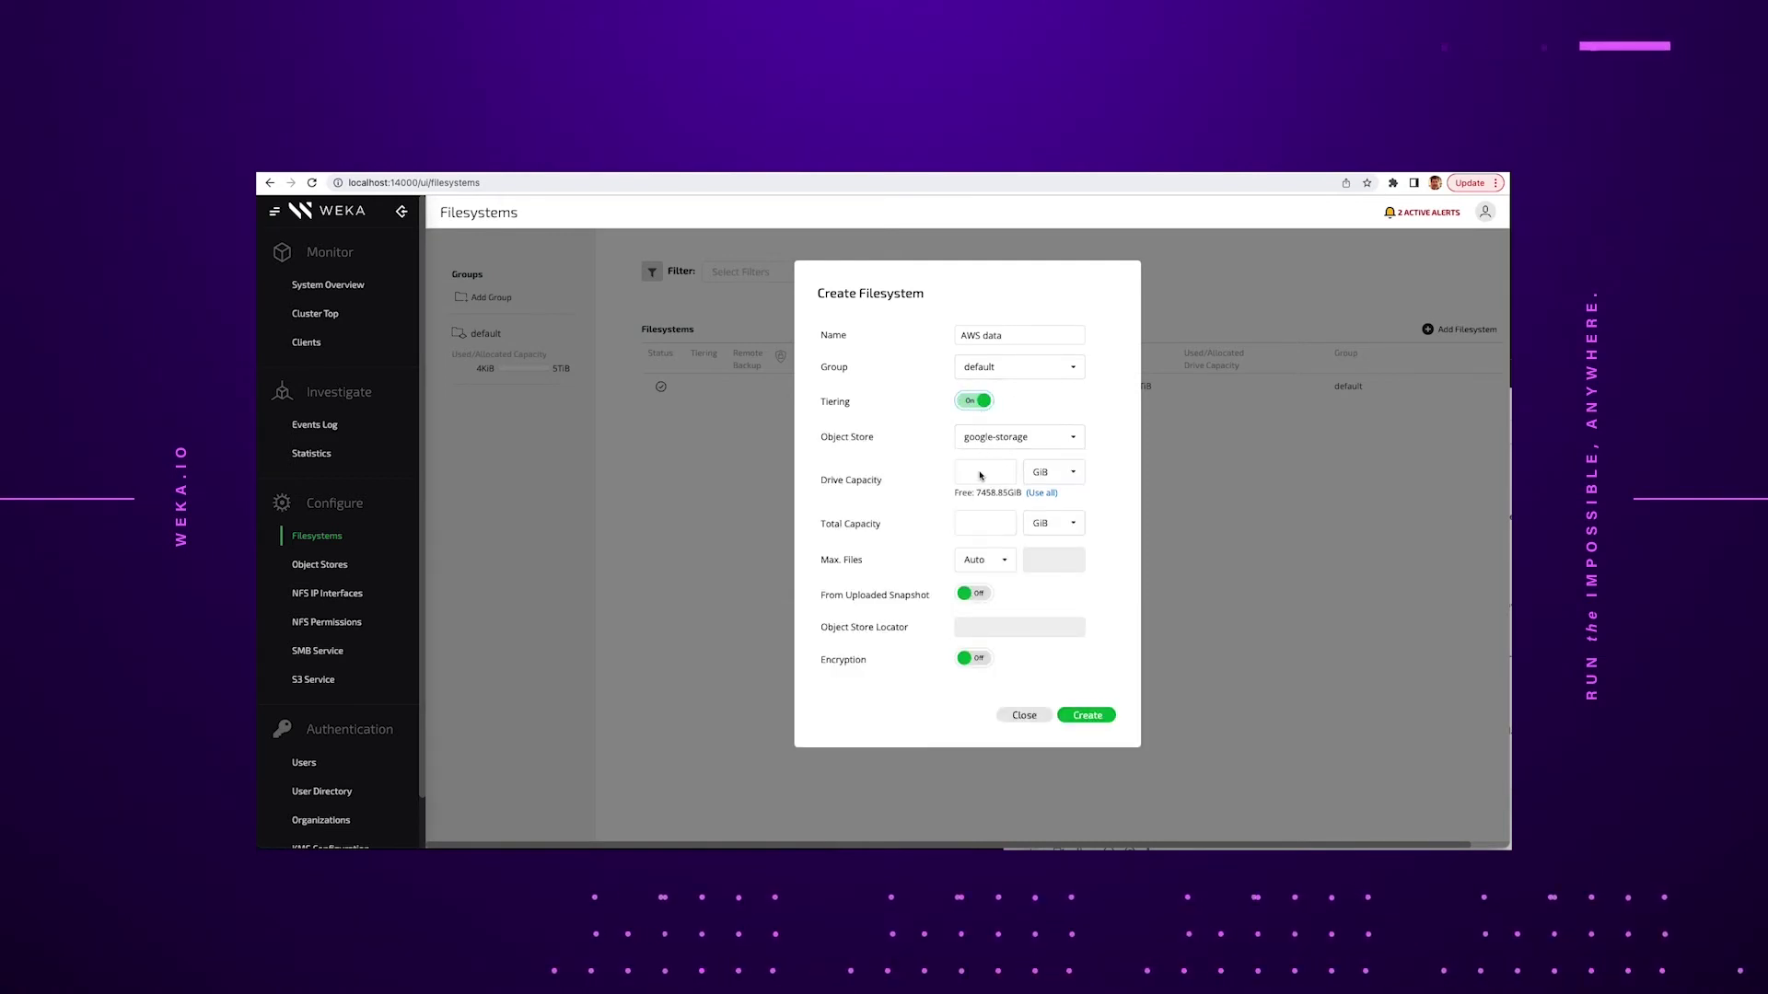
left_click(1078, 477)
left_click(1057, 523)
left_click(1068, 533)
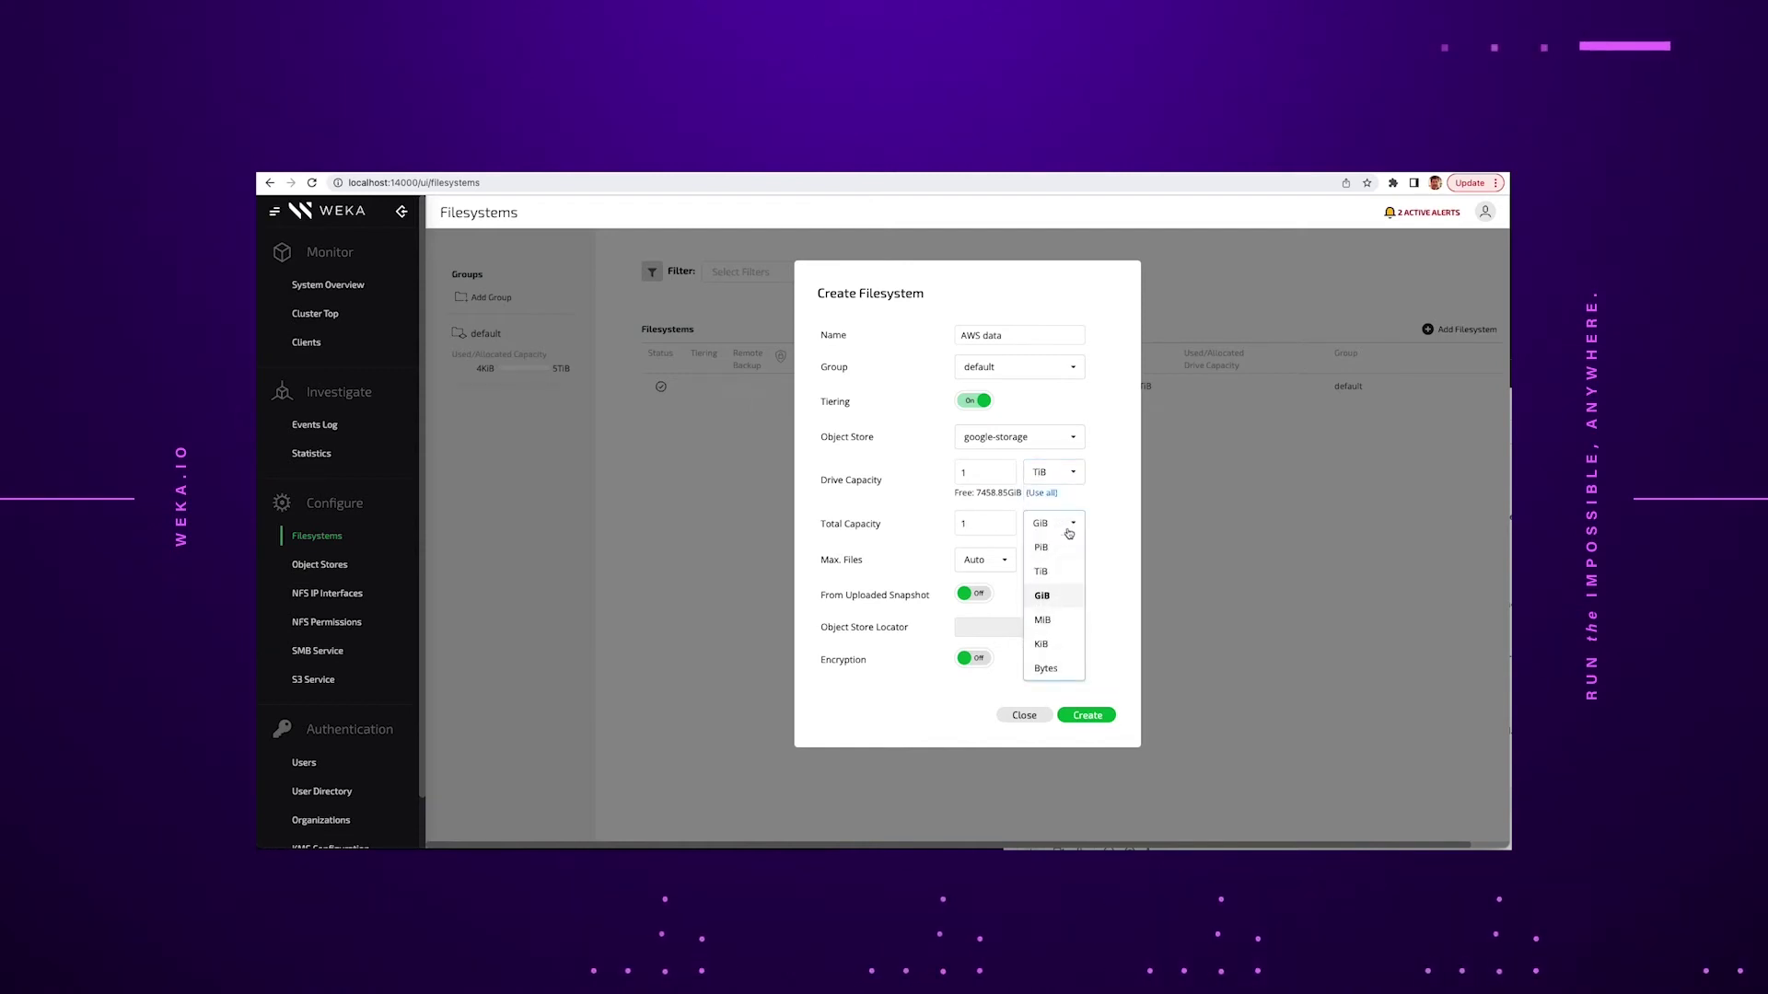
left_click(1052, 574)
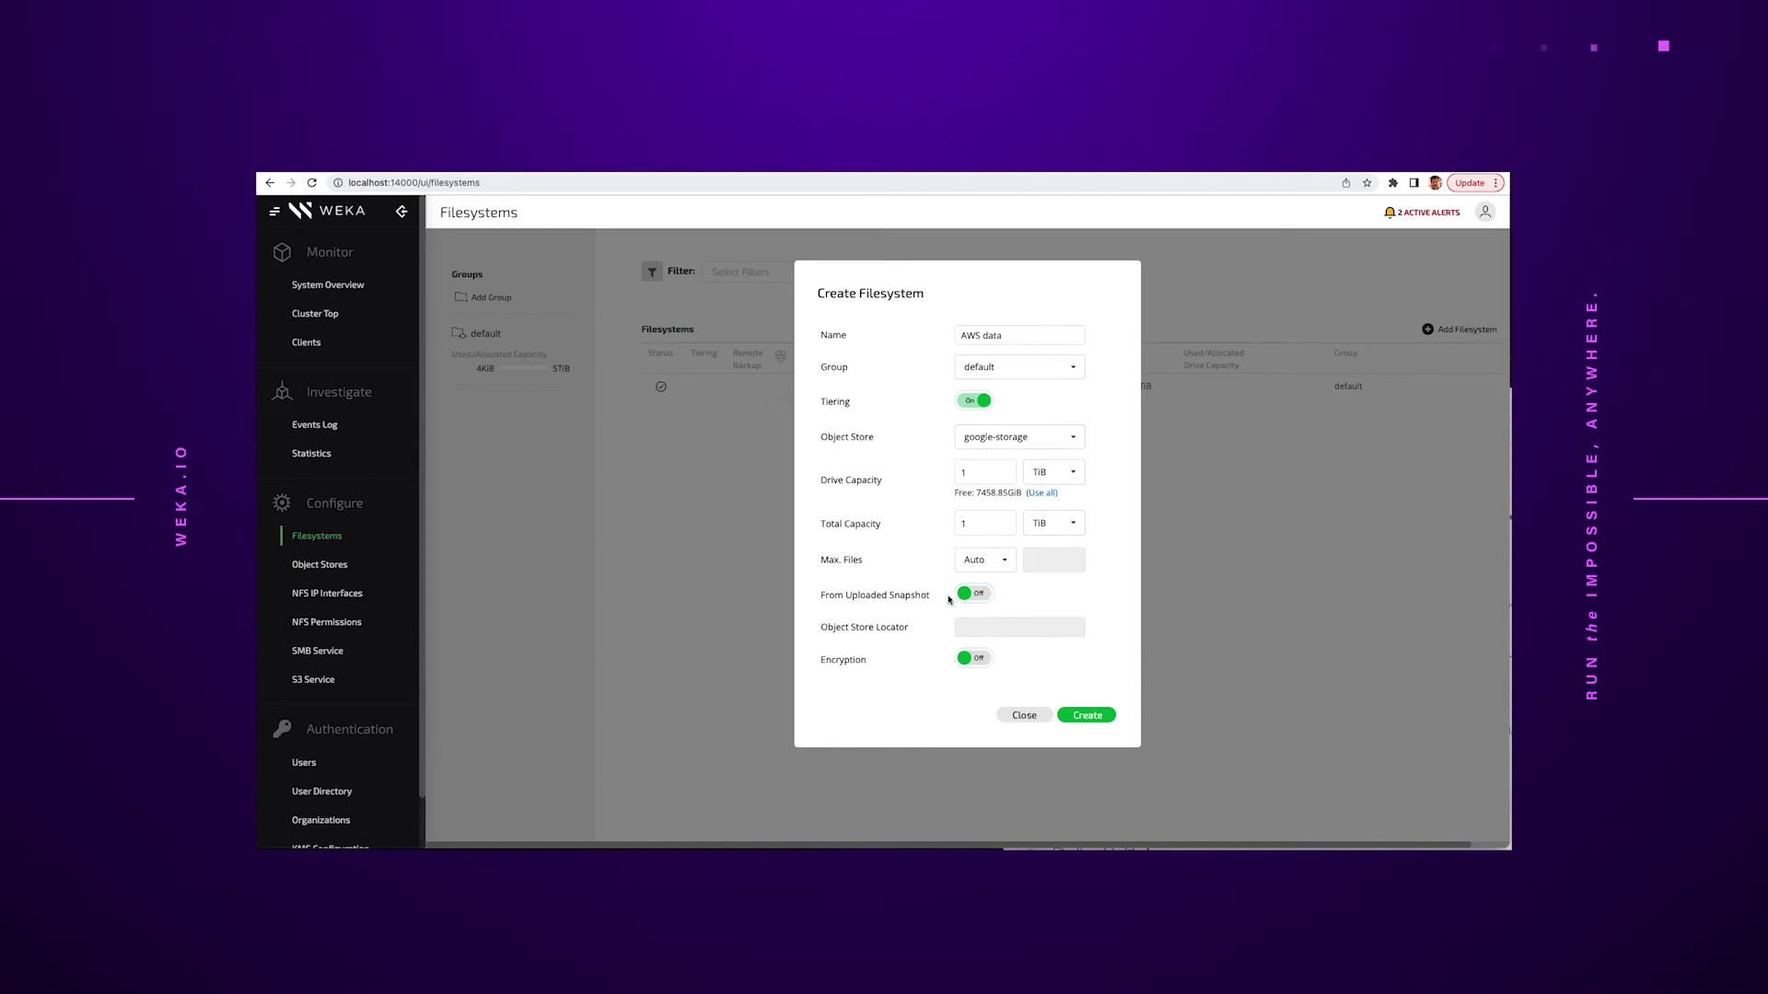
left_click(975, 595)
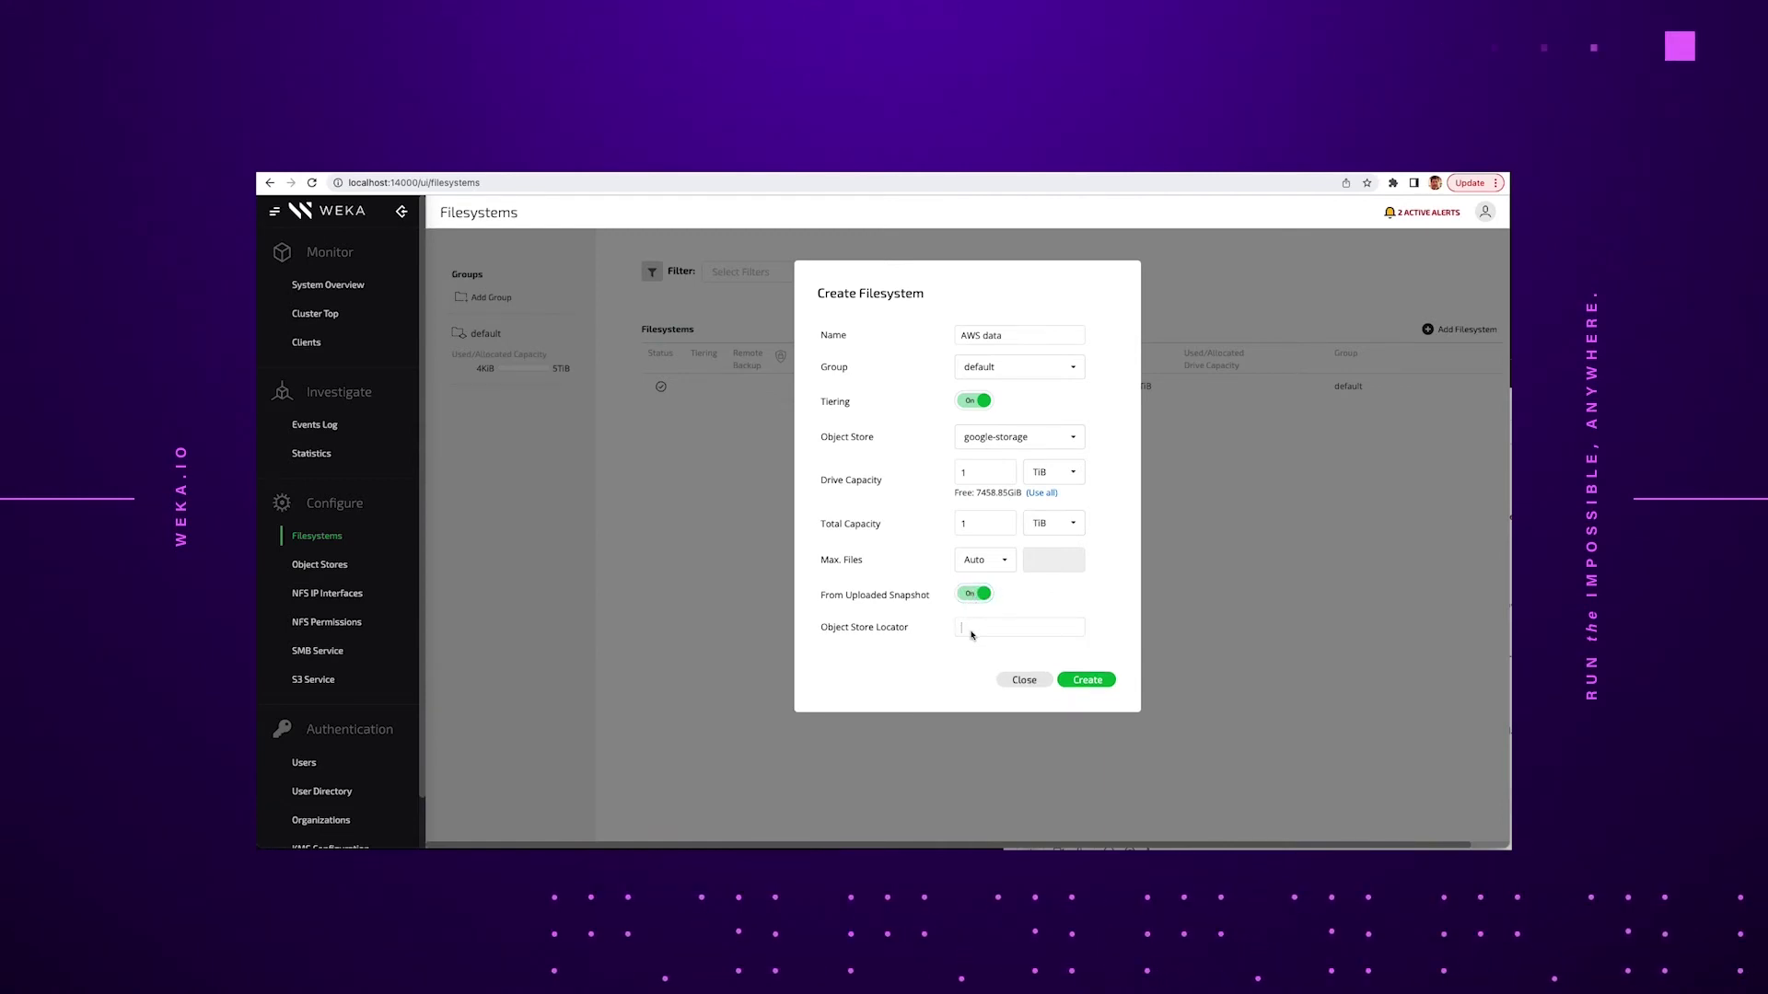
key("ctrl+v")
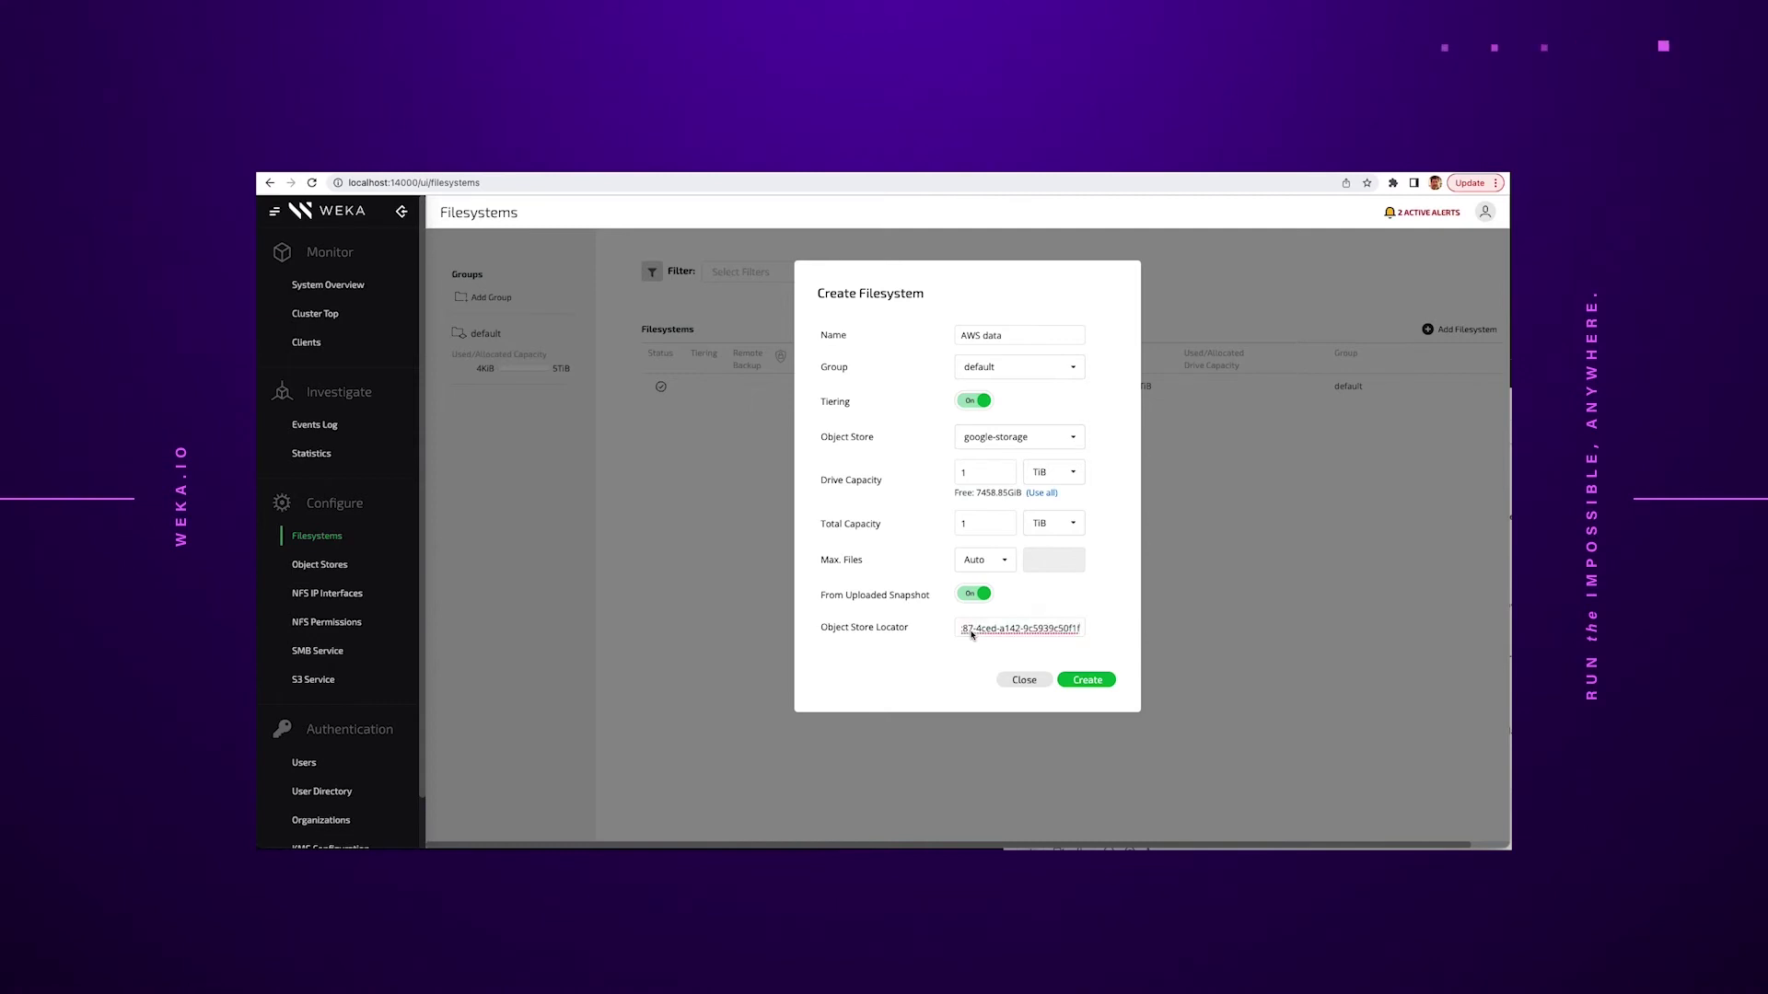
left_click(1090, 681)
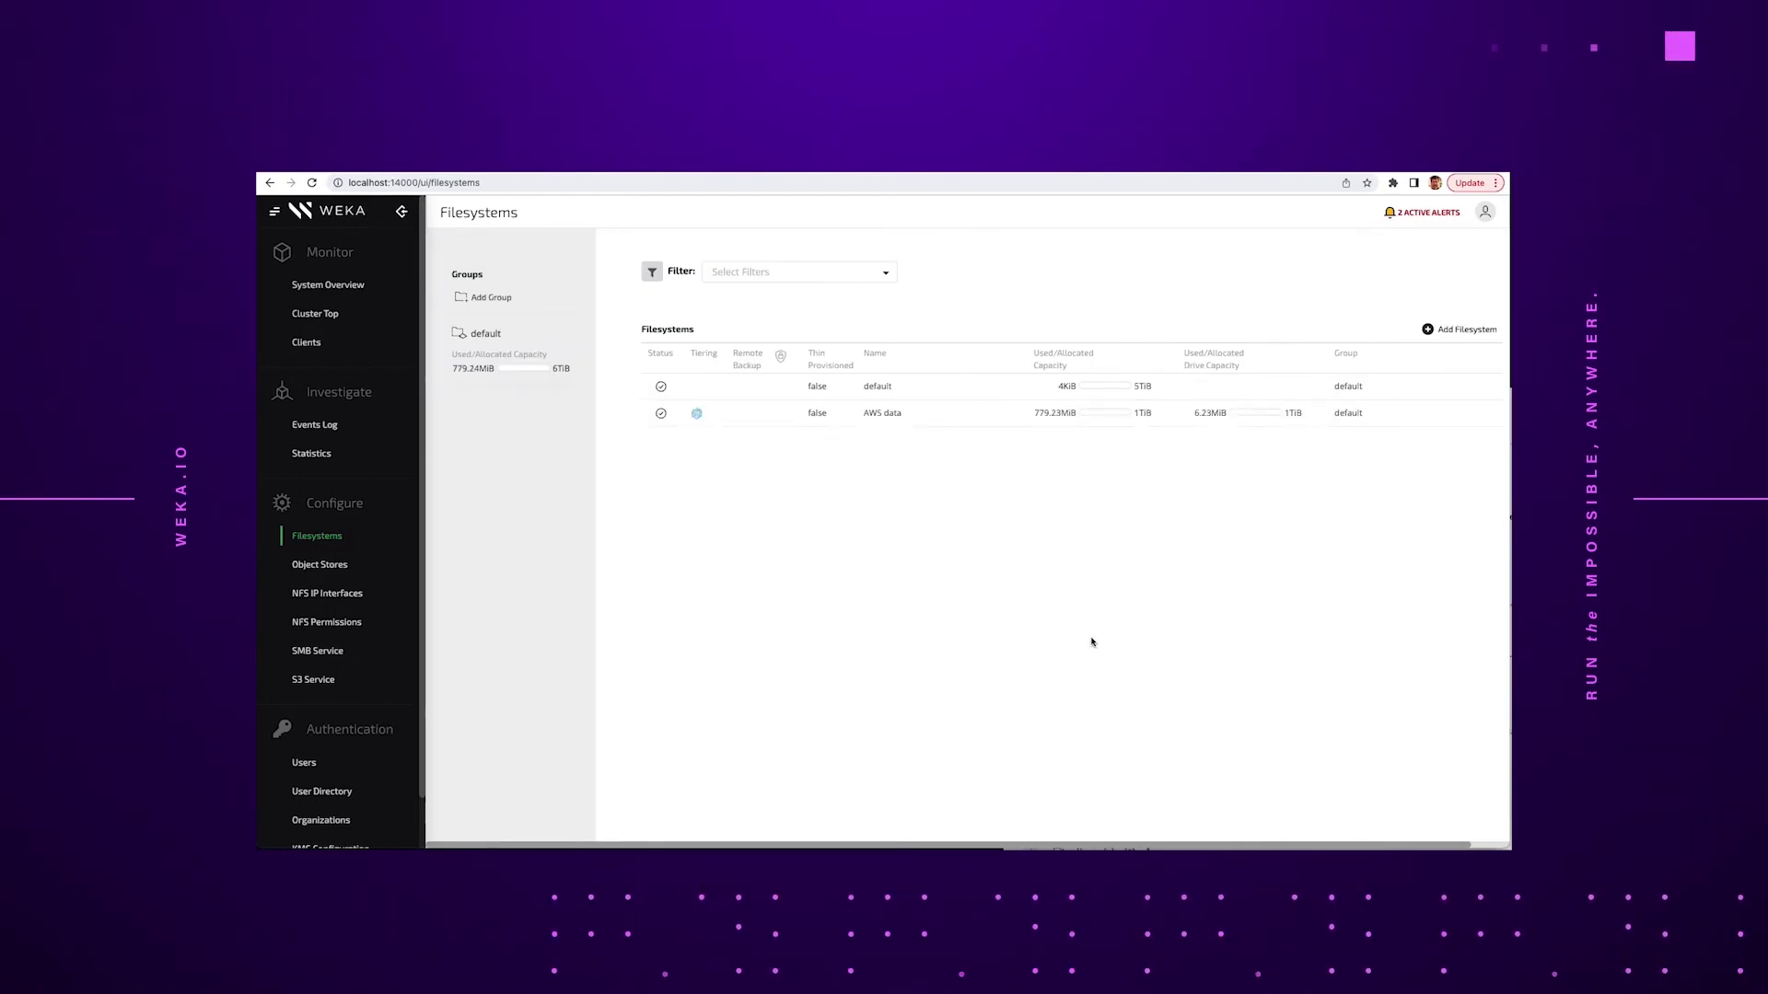
Check the AWS data filesystem's capacity usage bar
mouse_move(1073, 425)
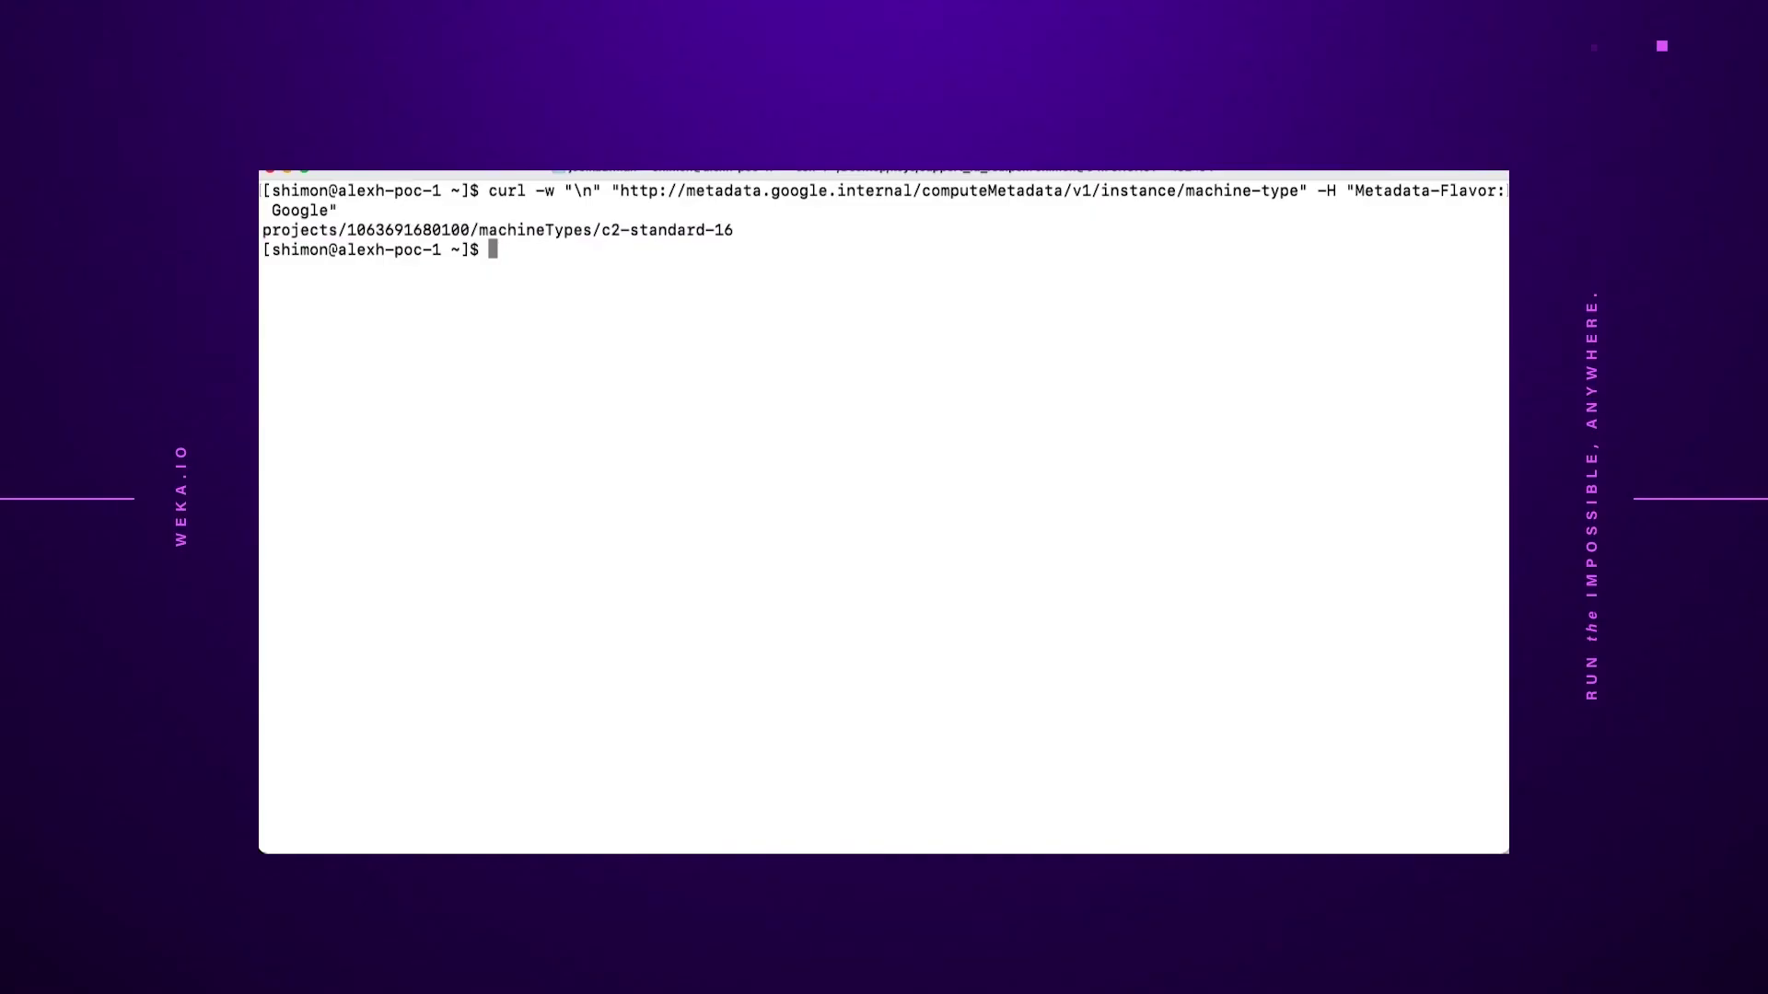
Mount the AWSdata filesystem at /mnt/awsdata with sudo mount -t wekafs
type("cd /")
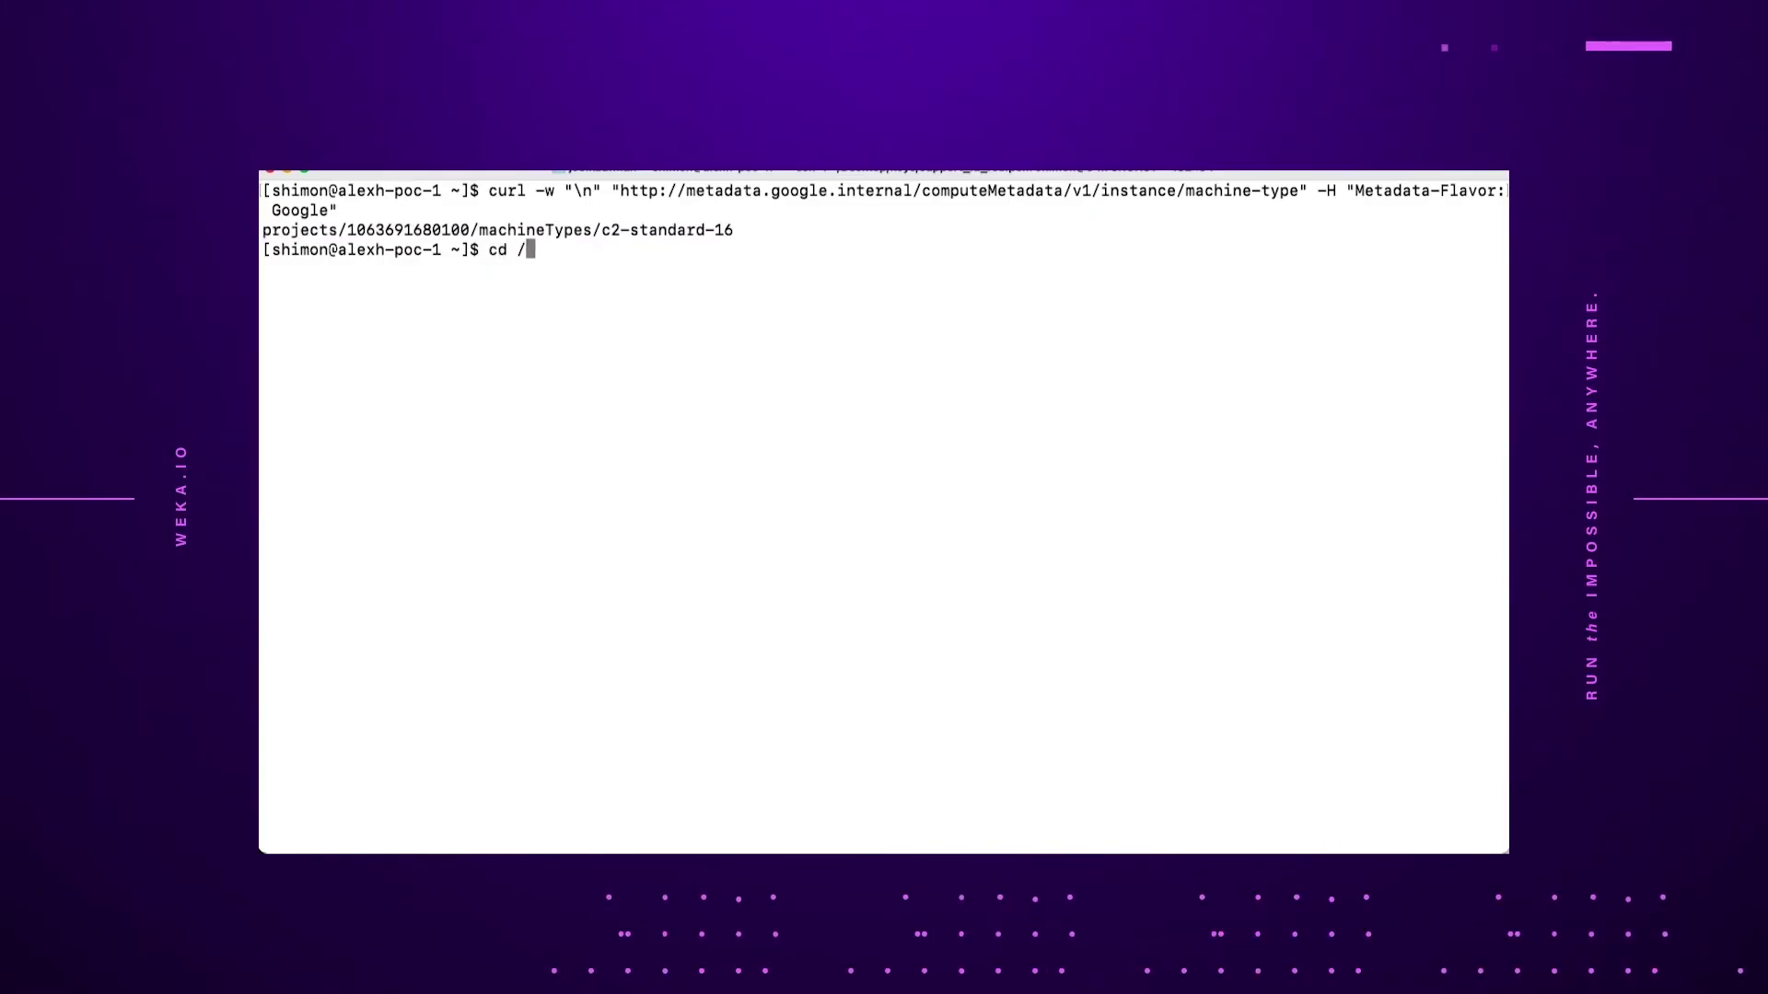
type("mnt")
key("Return")
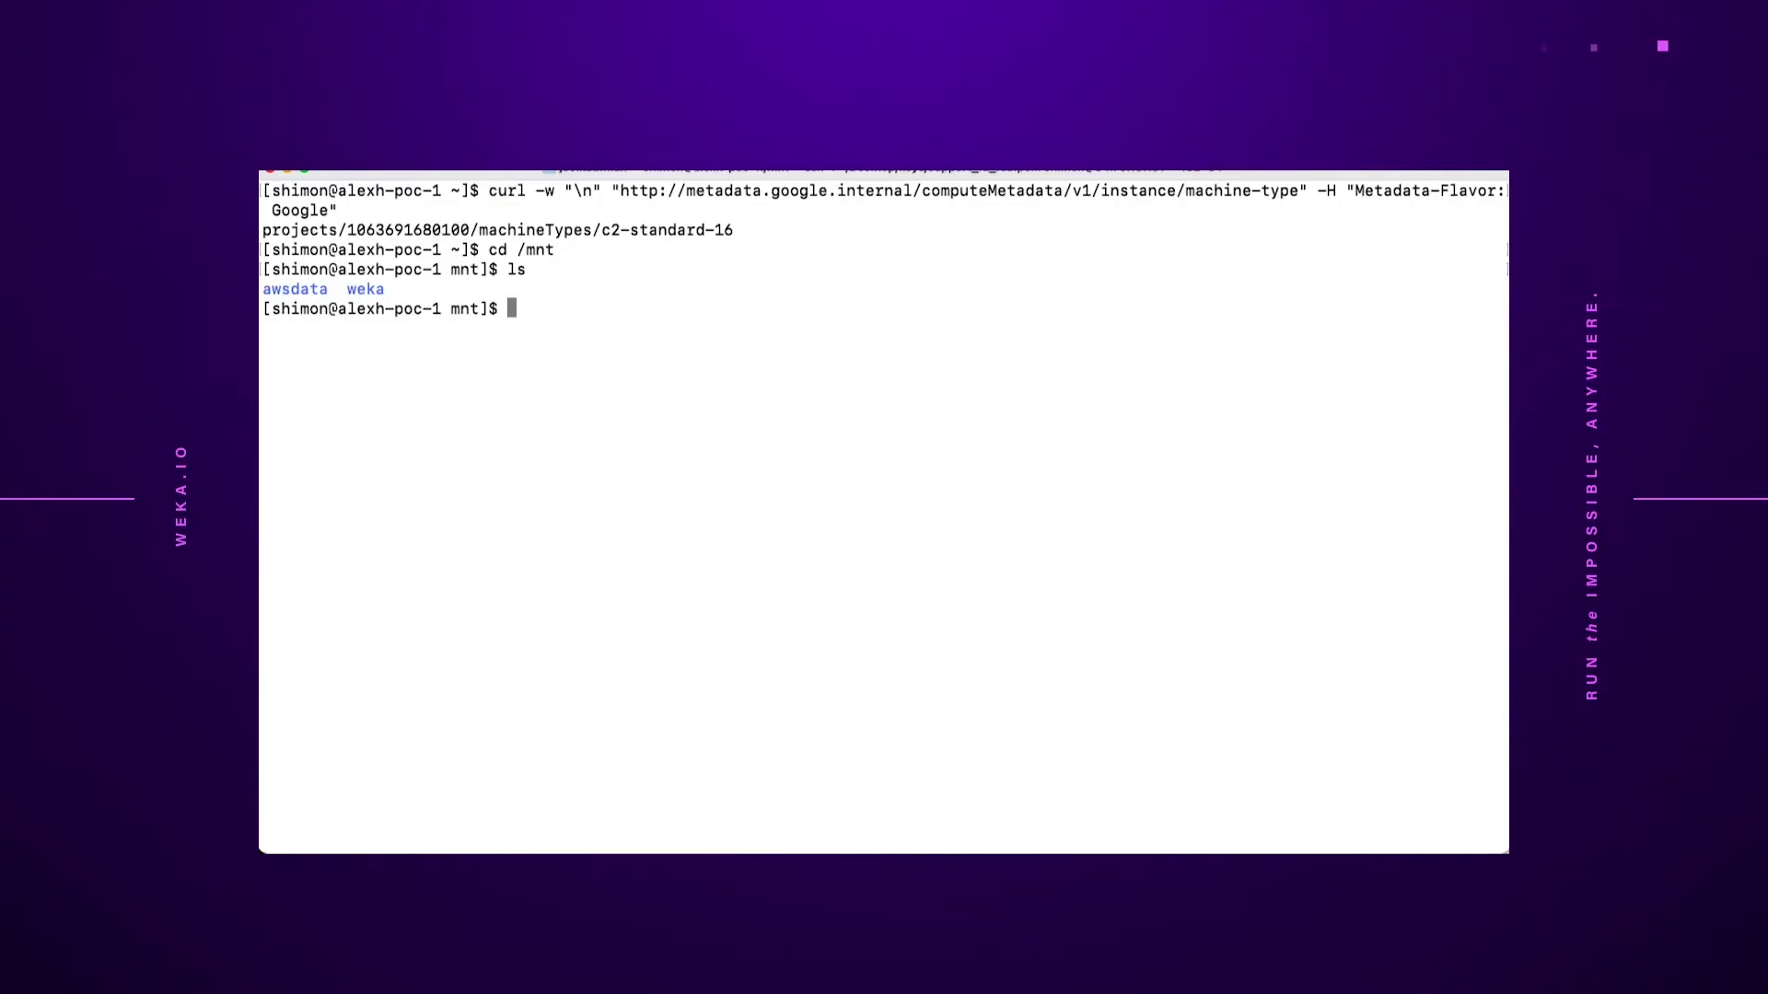
type("sudo mount -t")
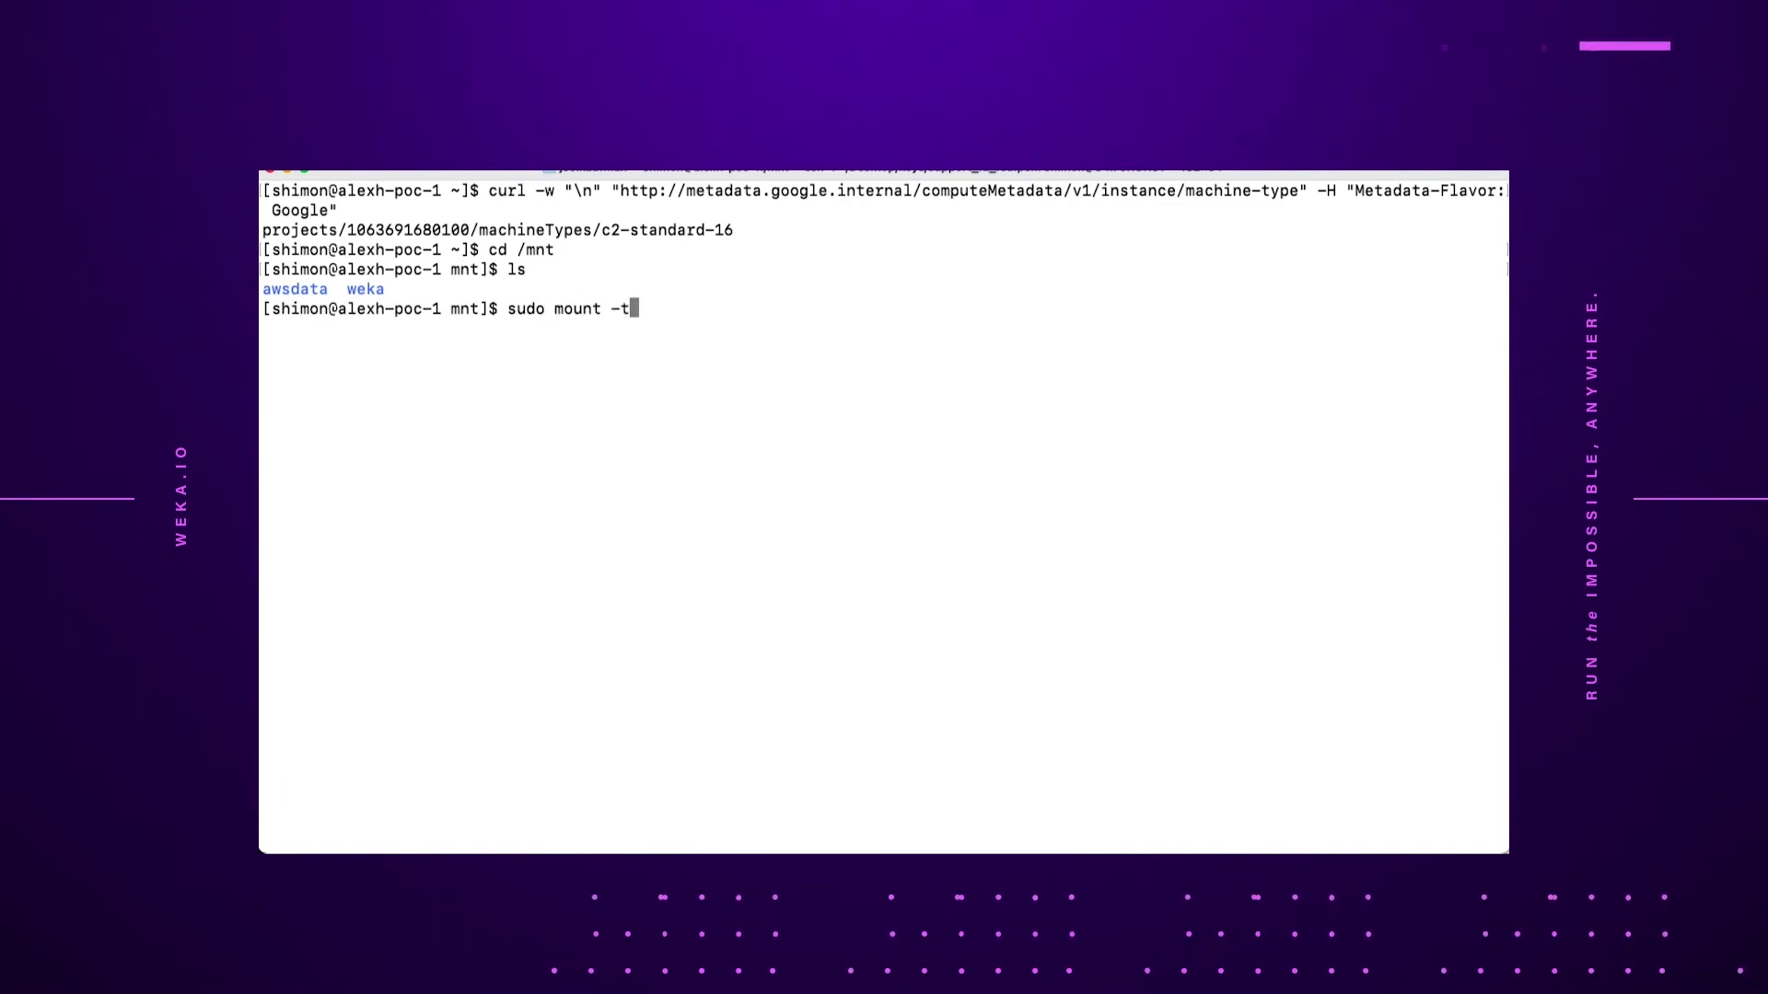
type(" wekafs AWS")
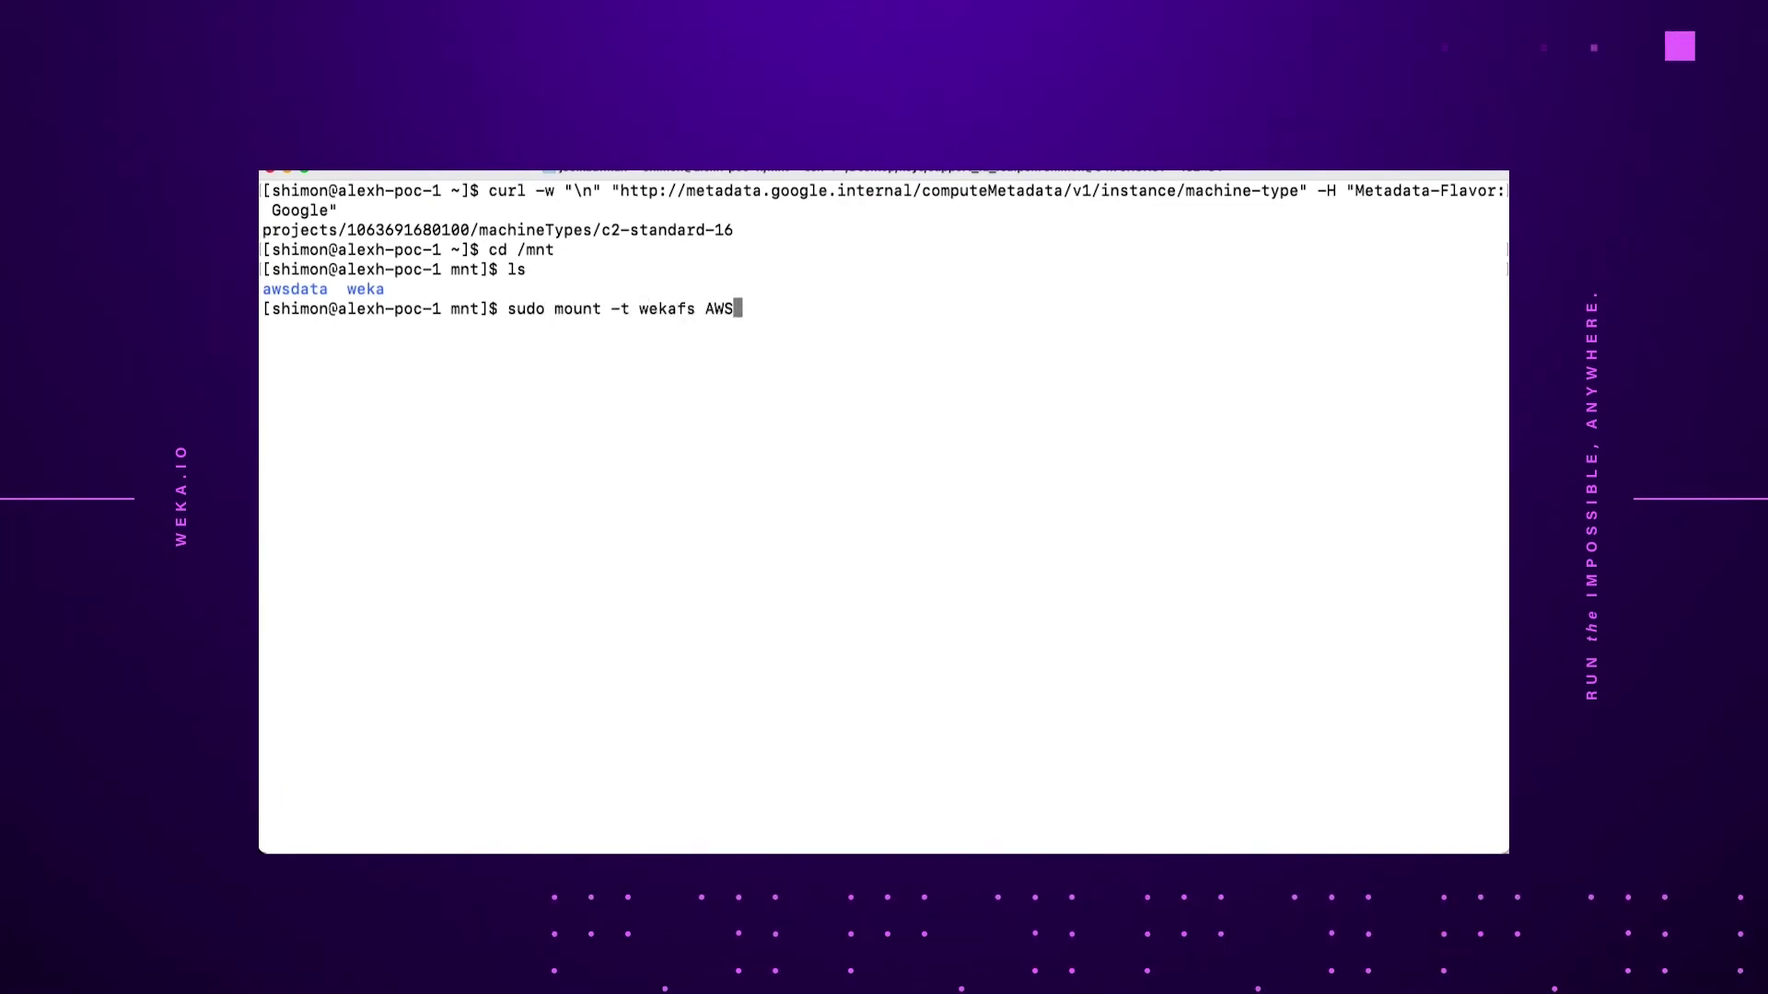
type("data /mnt/awsdata")
key("Return")
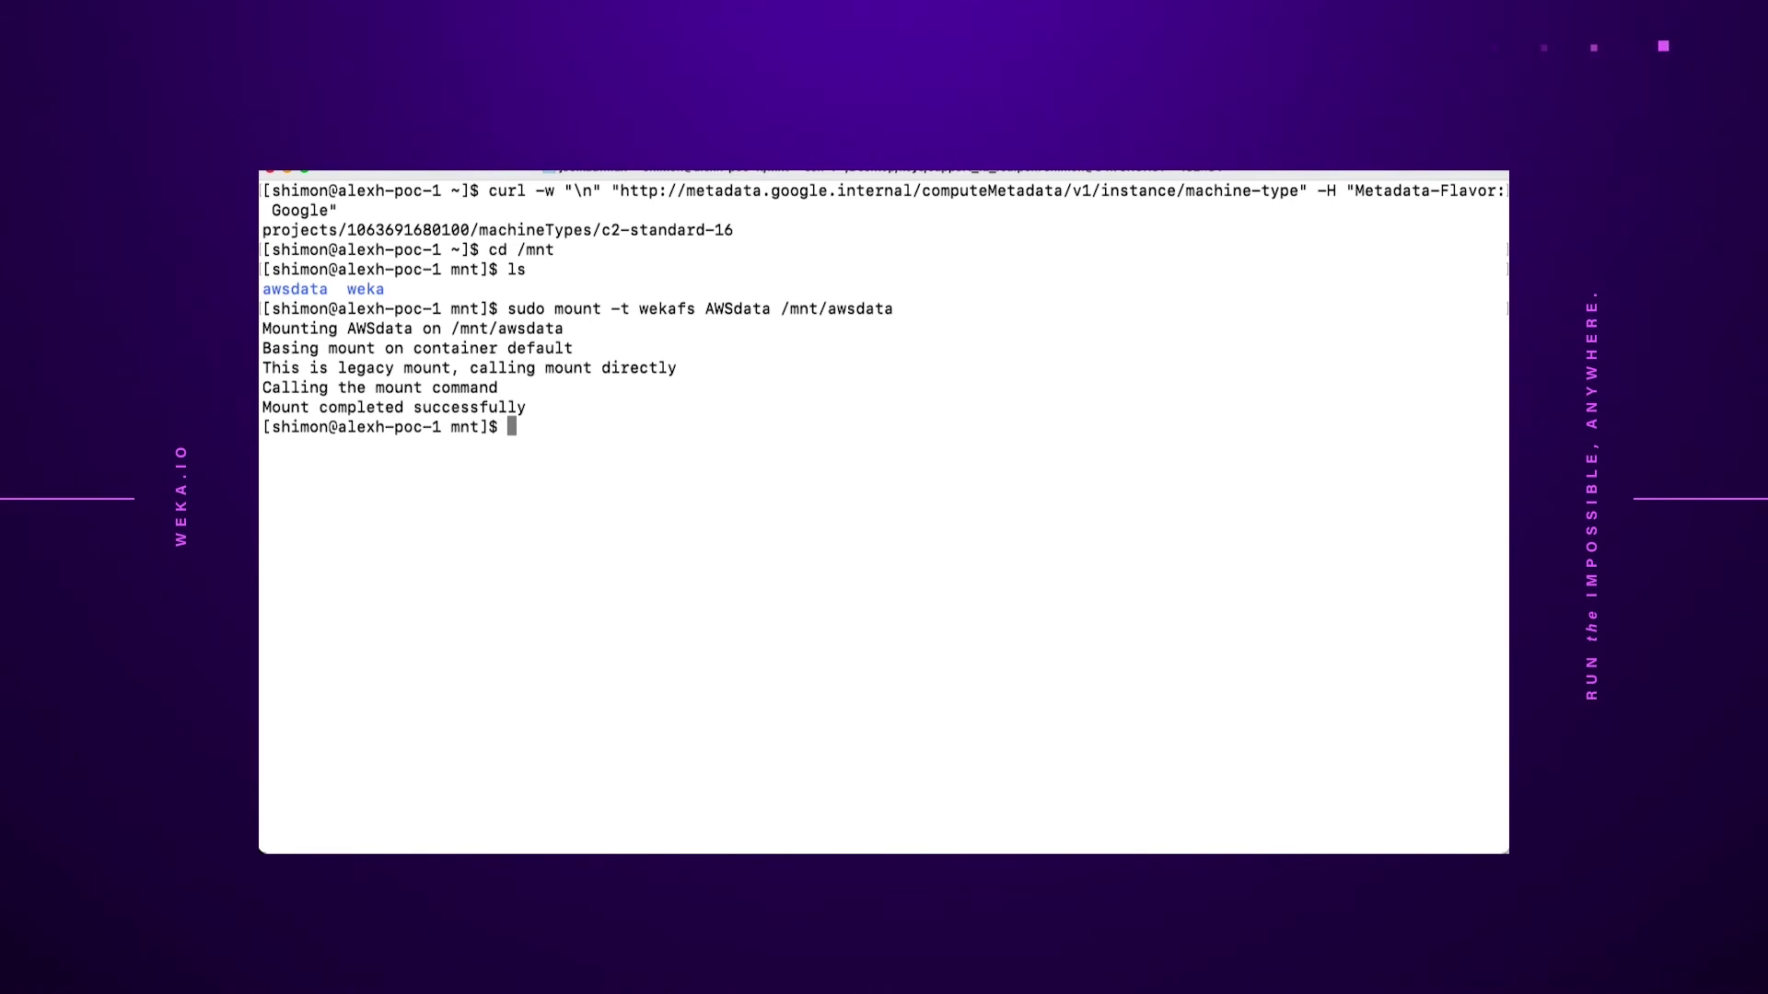
Move into /mnt/awsdata and list the restored file.shasum files
type("cd ")
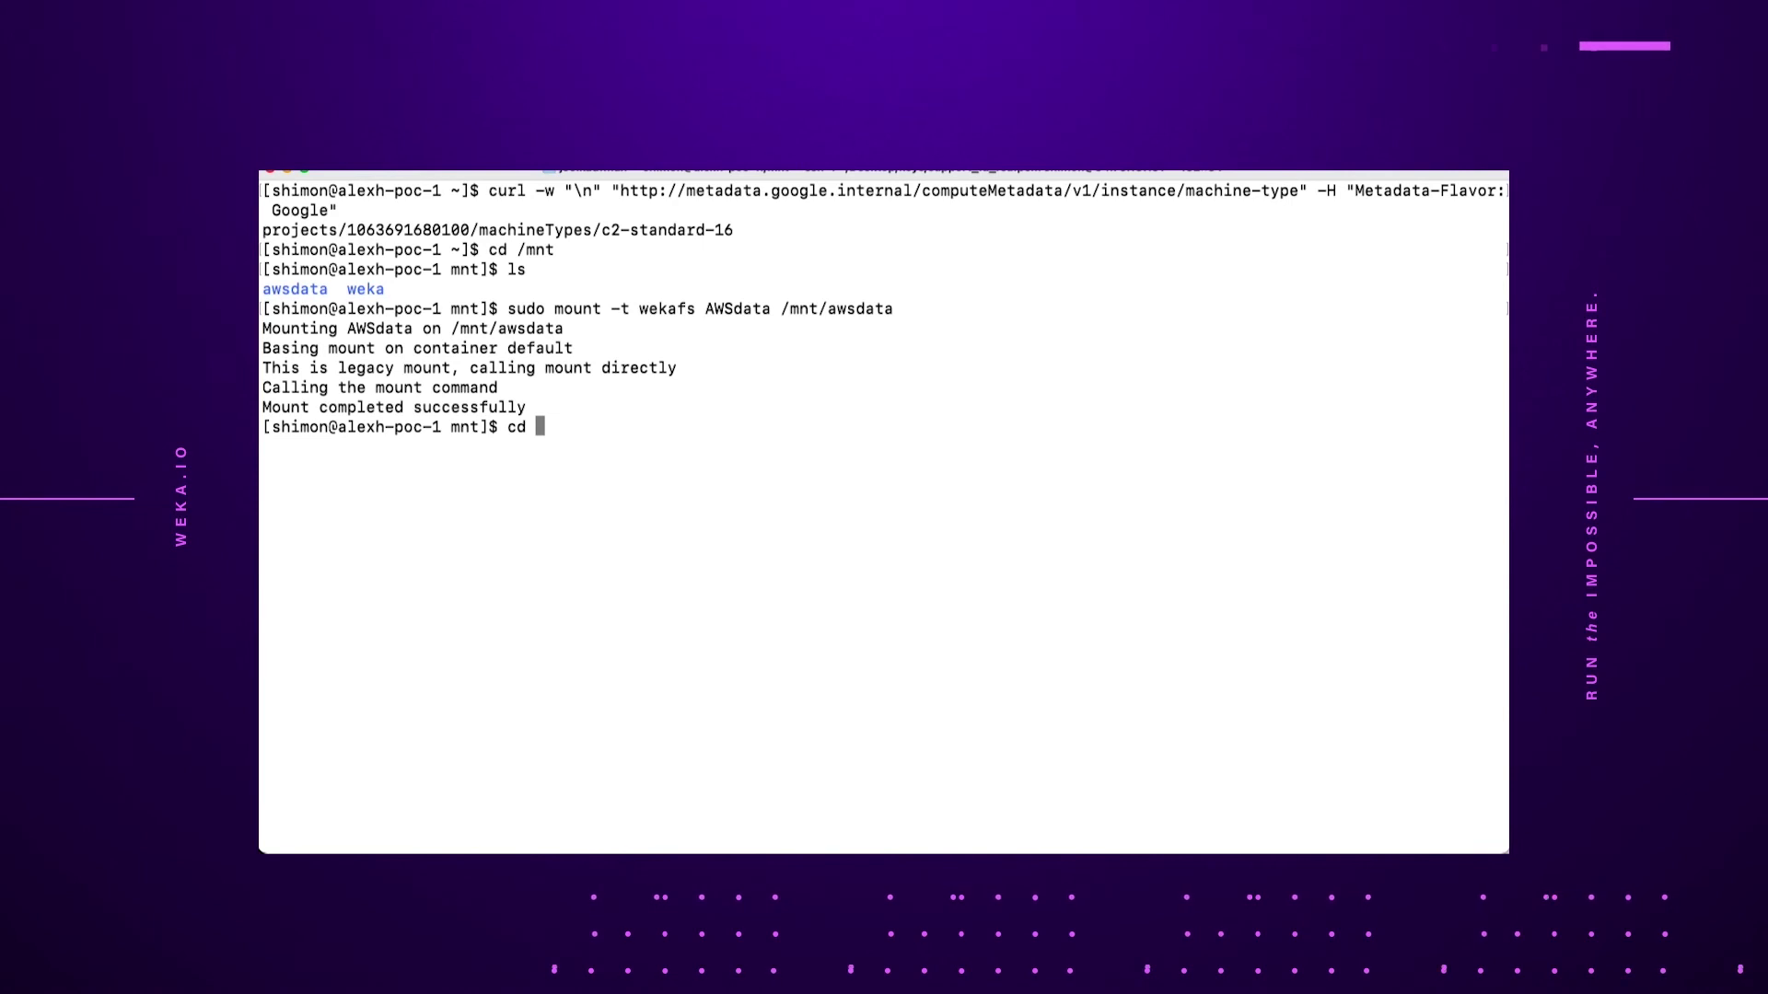
type("a")
key("Tab")
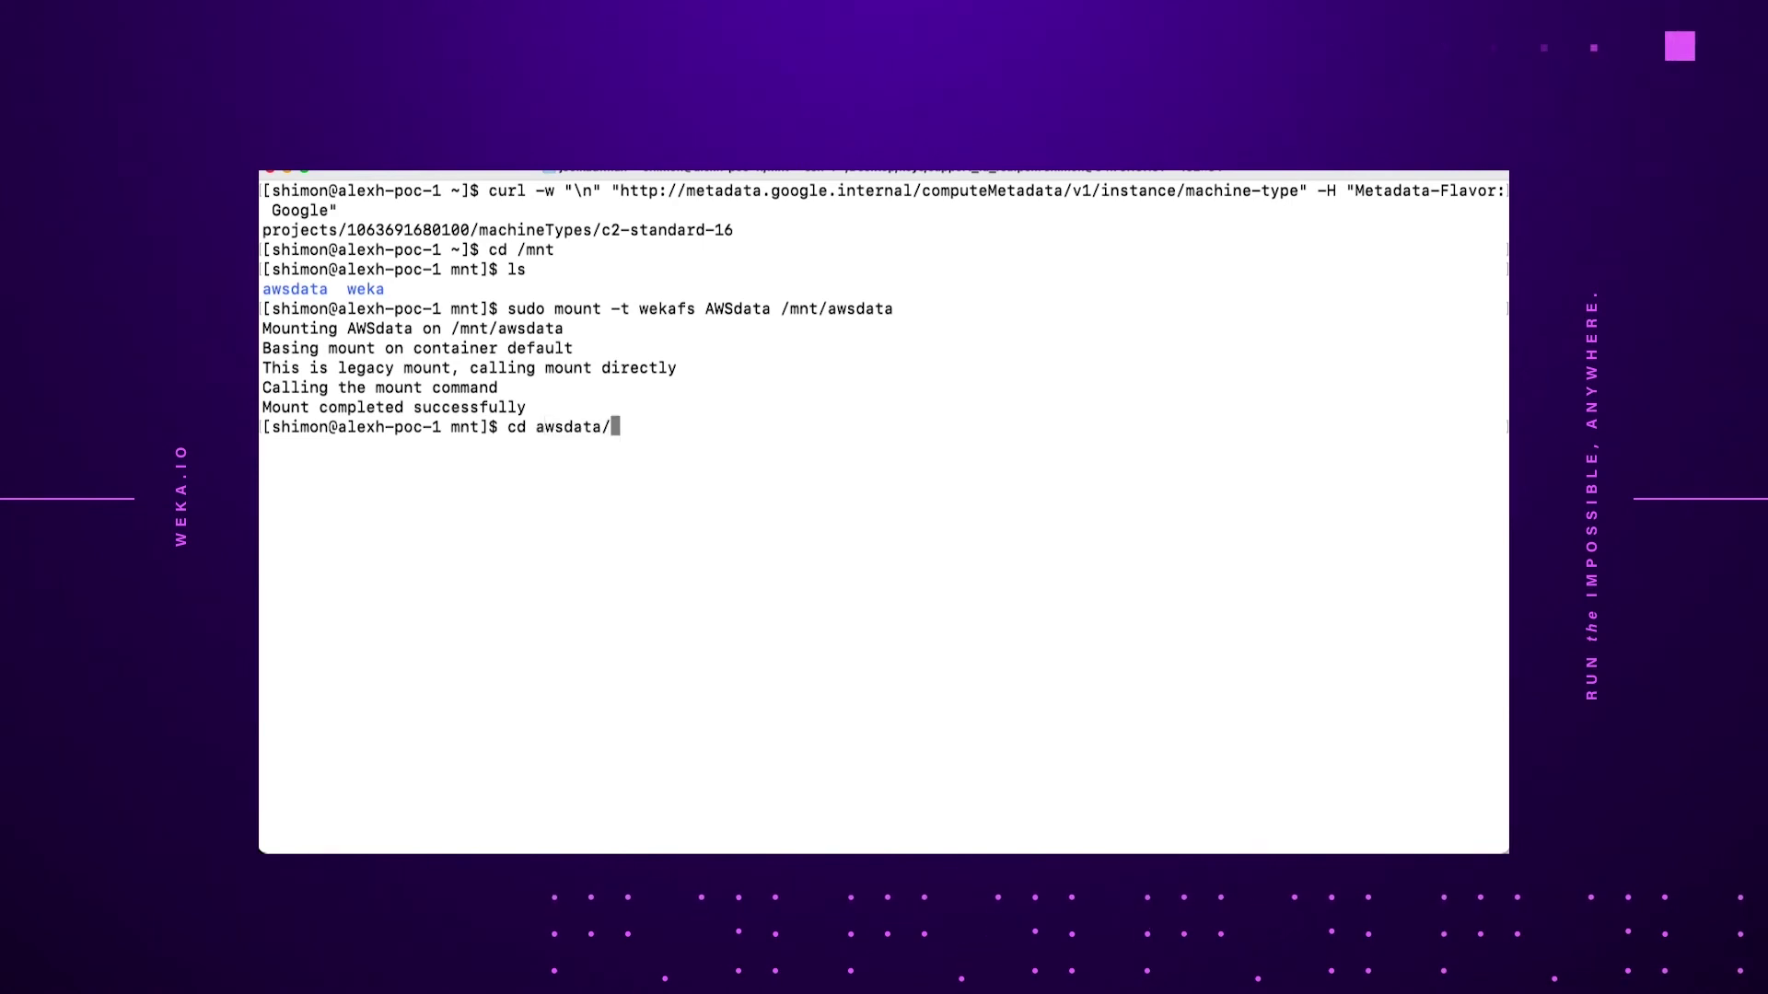
key("Return")
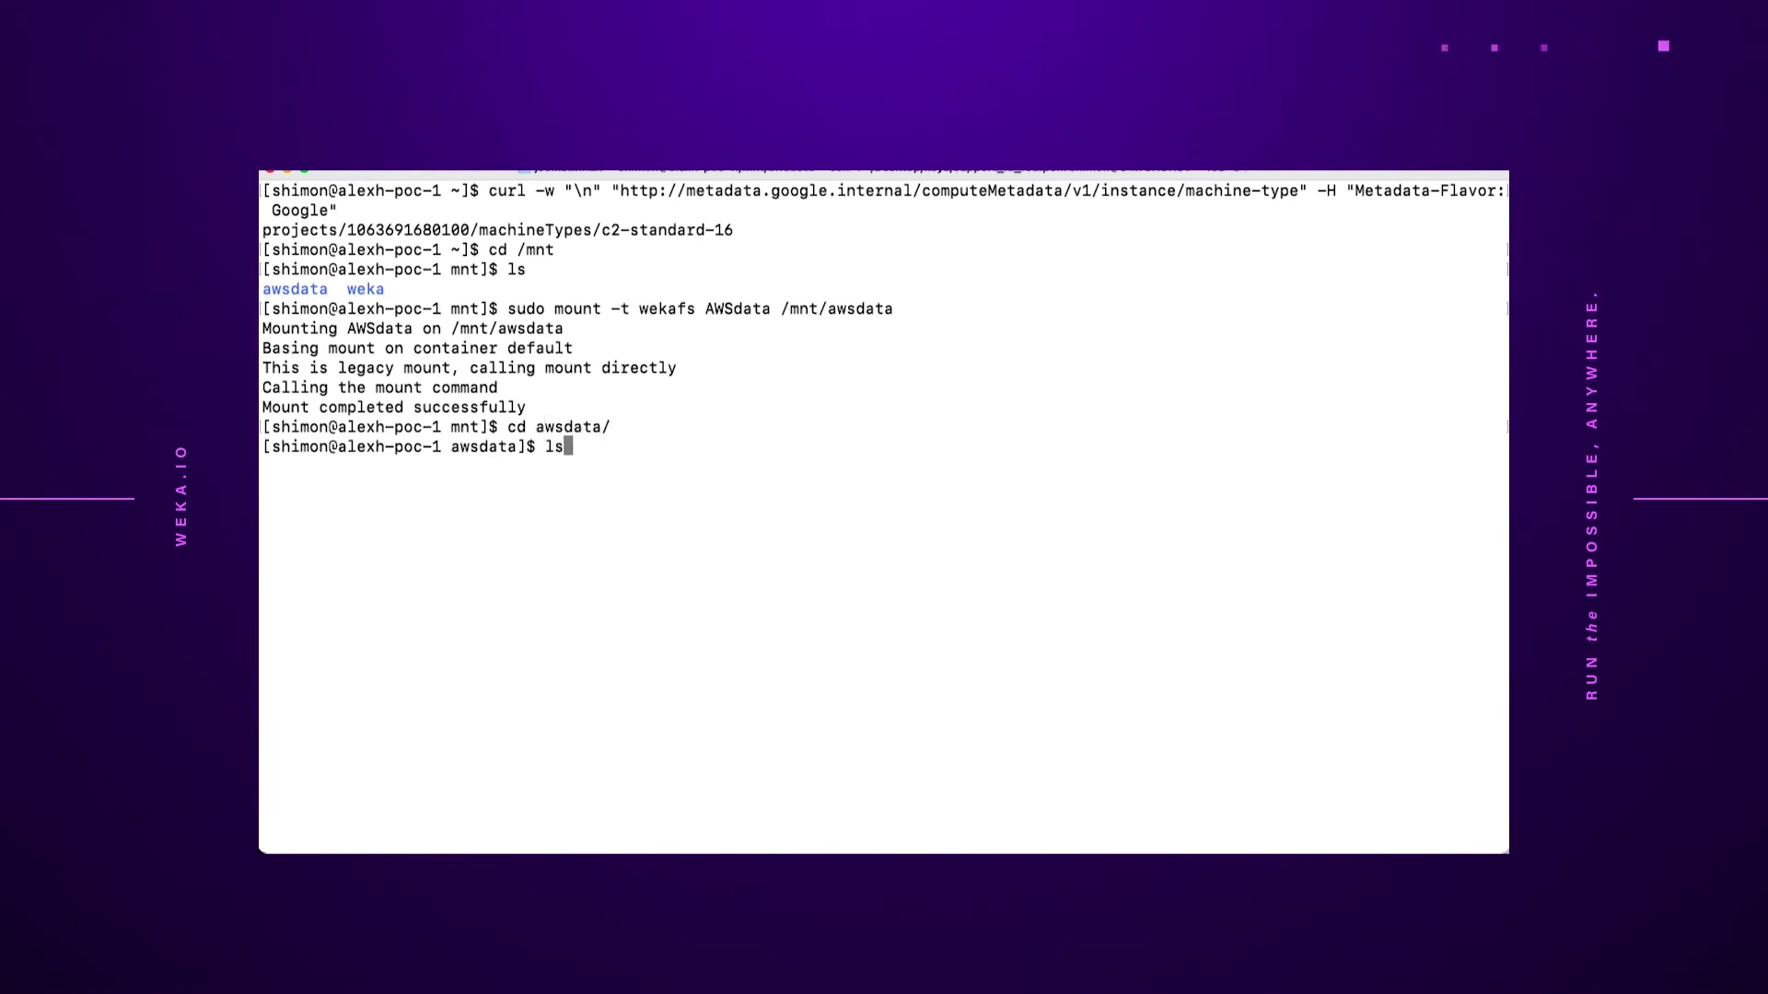
type("ls")
key("Return")
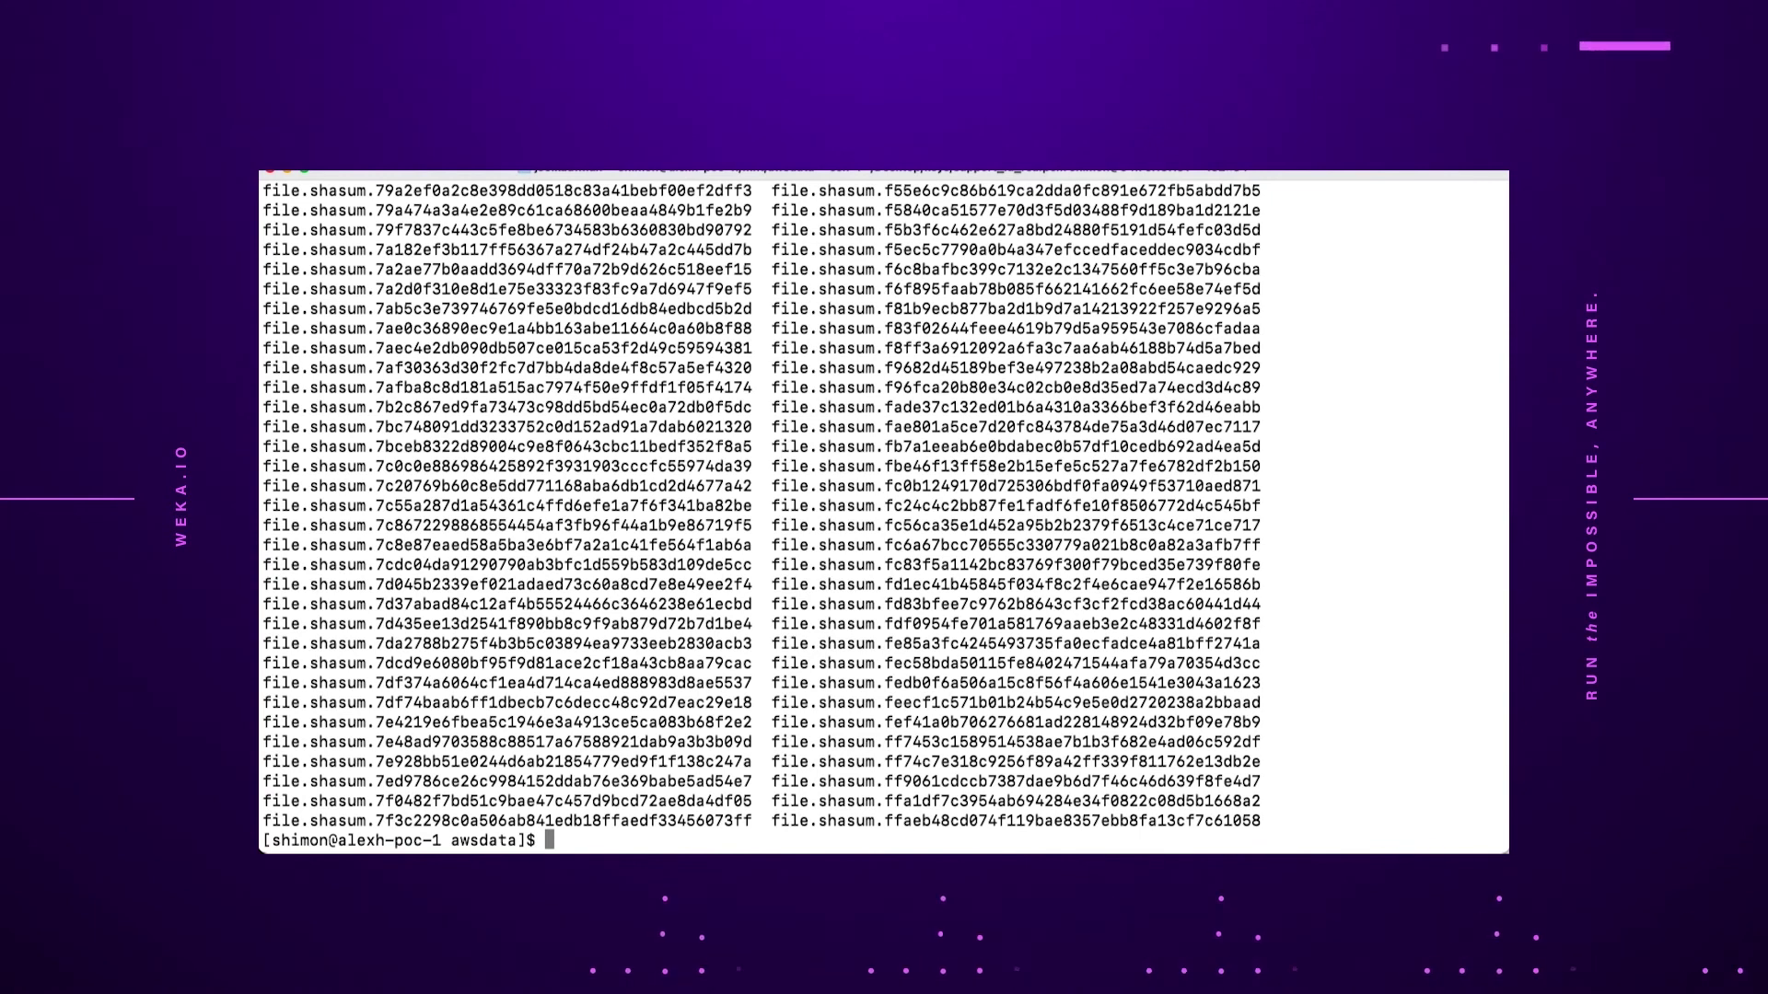
Run sudo sha1sum * in awsdata to verify the restored files' SHA-1 hashes
type("sudo ")
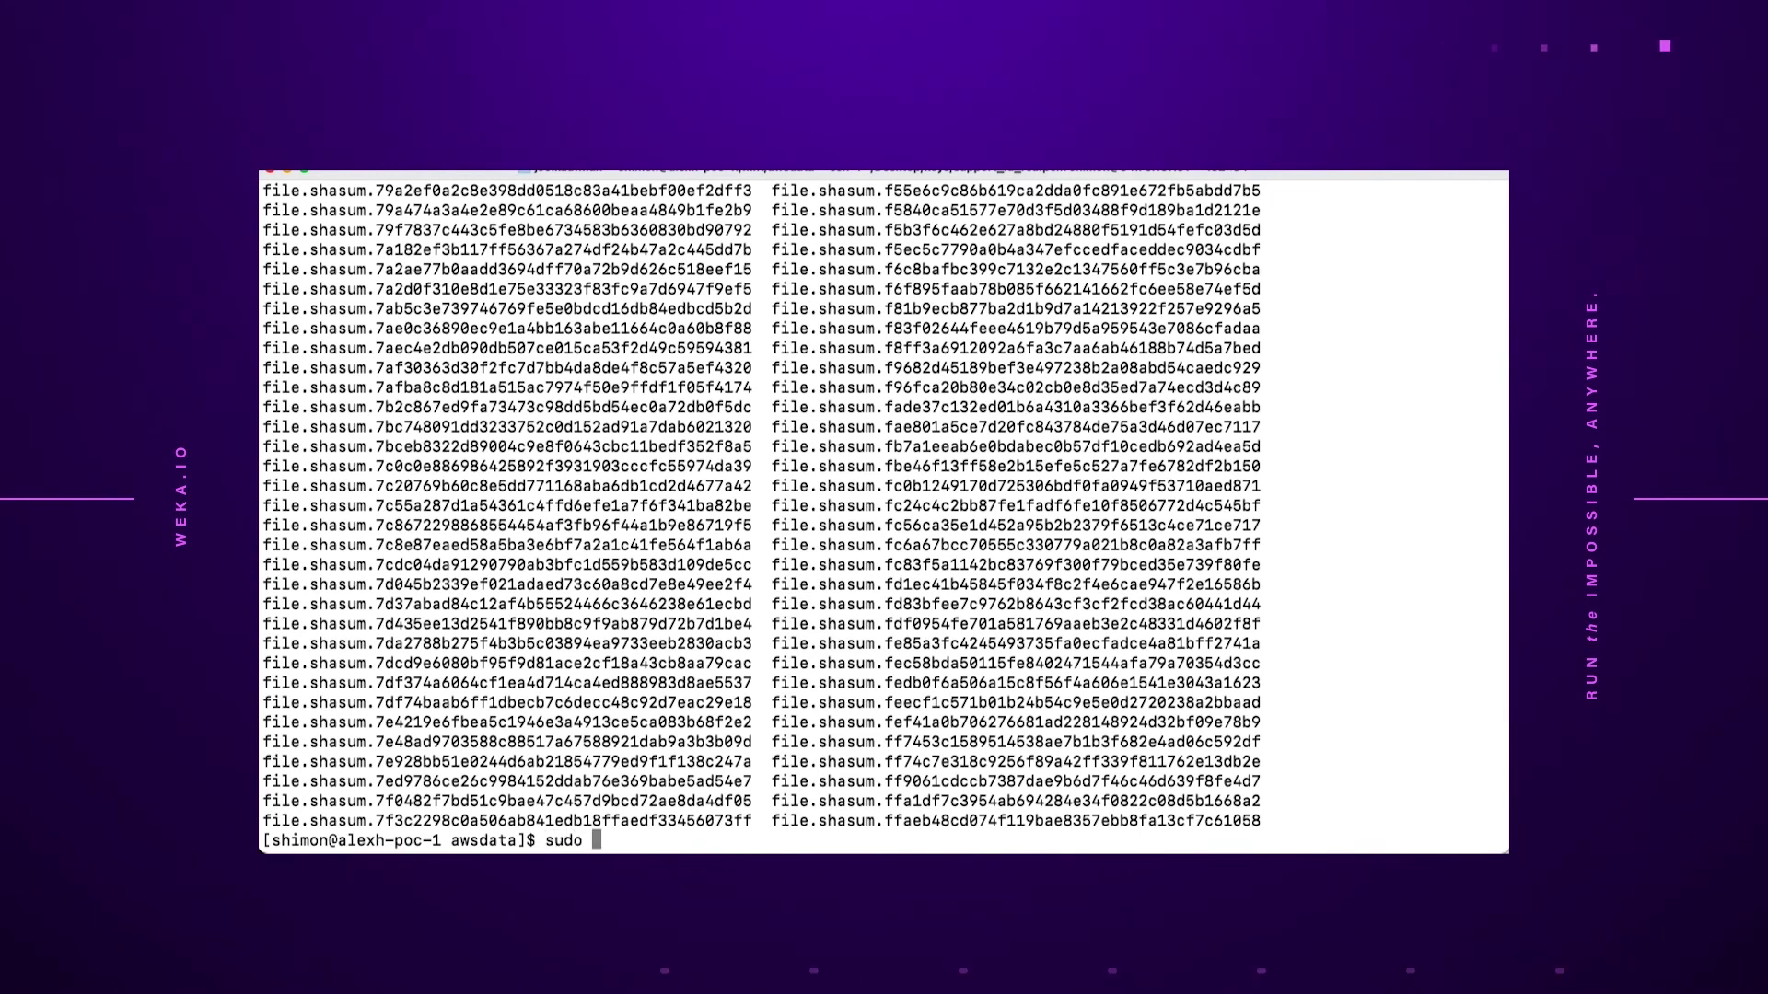
type("sha1sum")
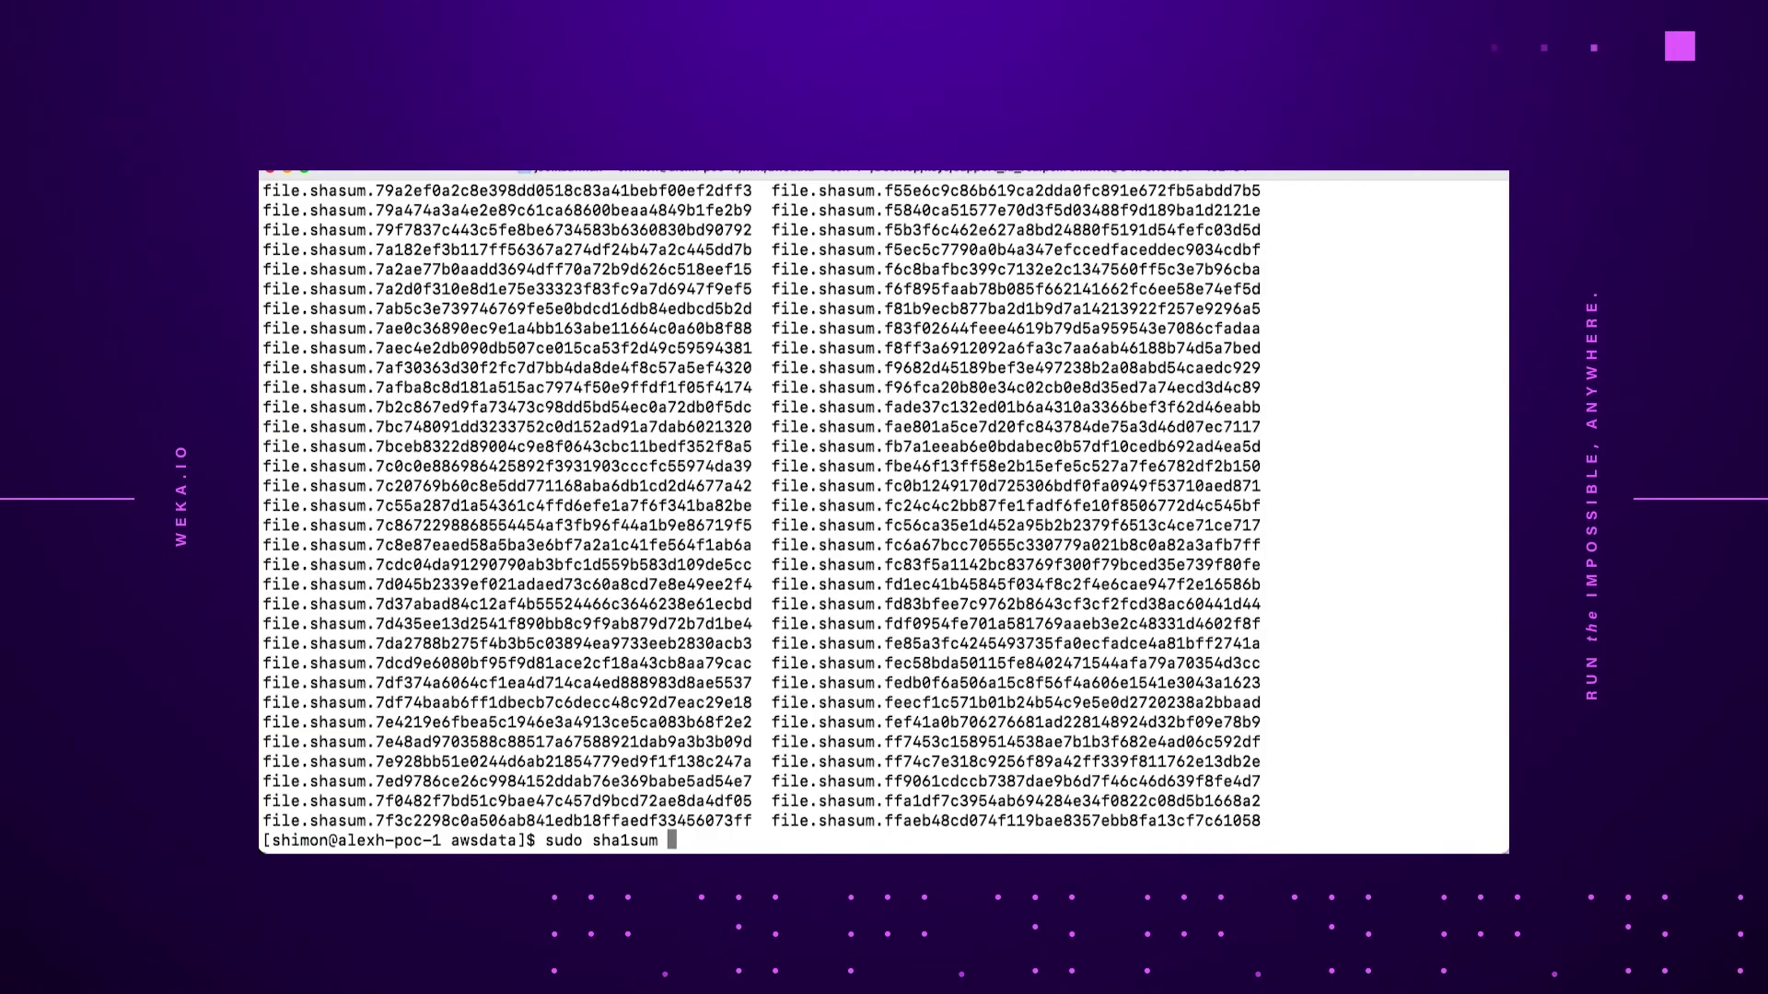
type(" *")
key("Return")
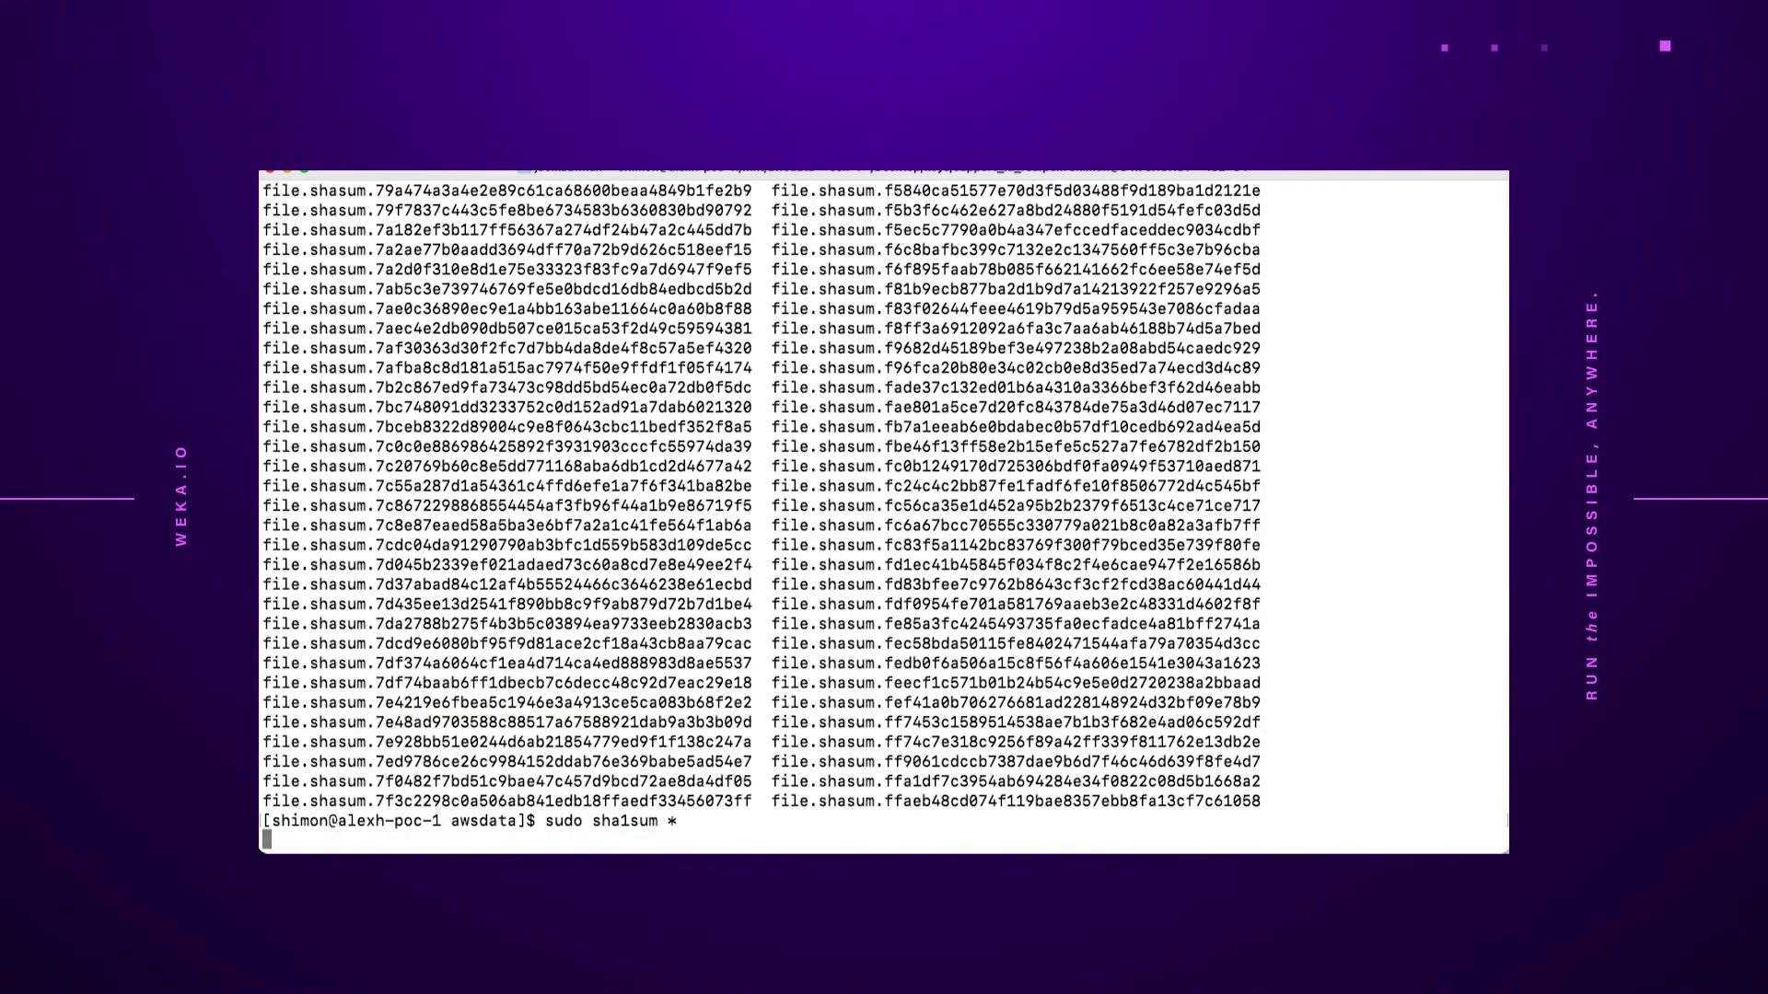